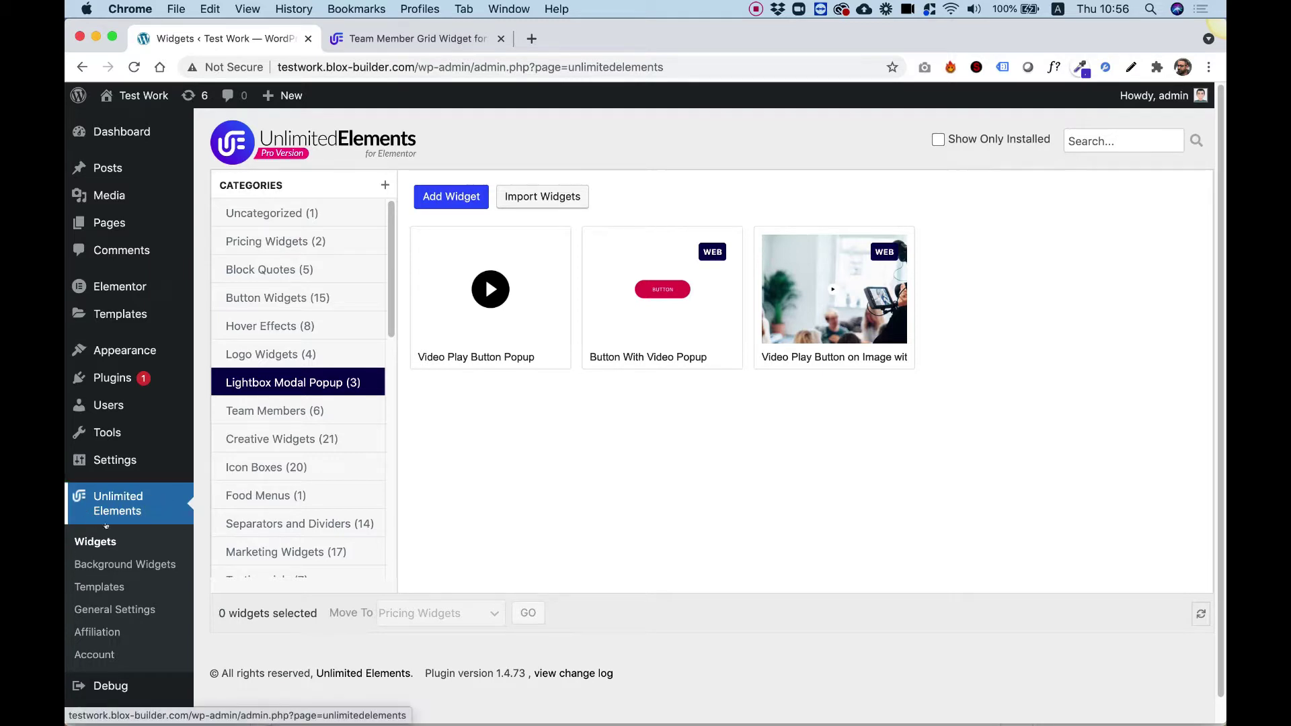
- Install the Team Member Grid widget from the Team Members category in Unlimited Elements
mouse_move(115, 378)
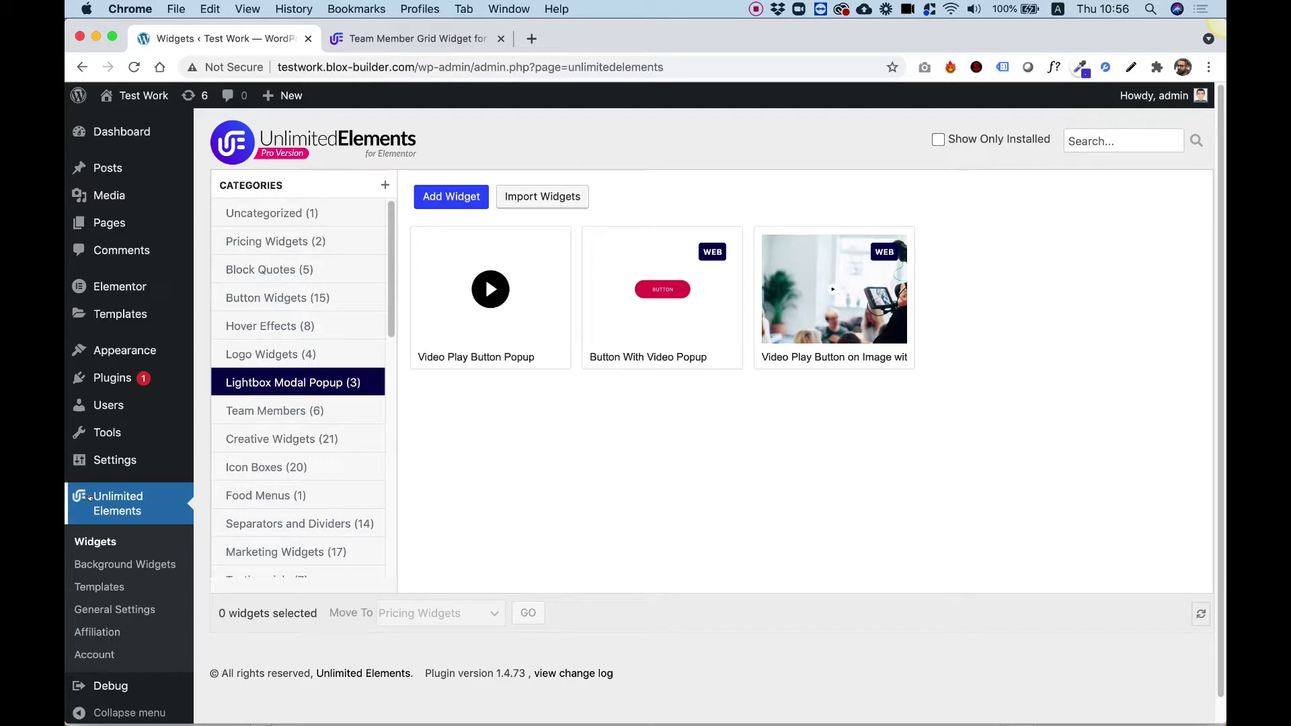
click(267, 412)
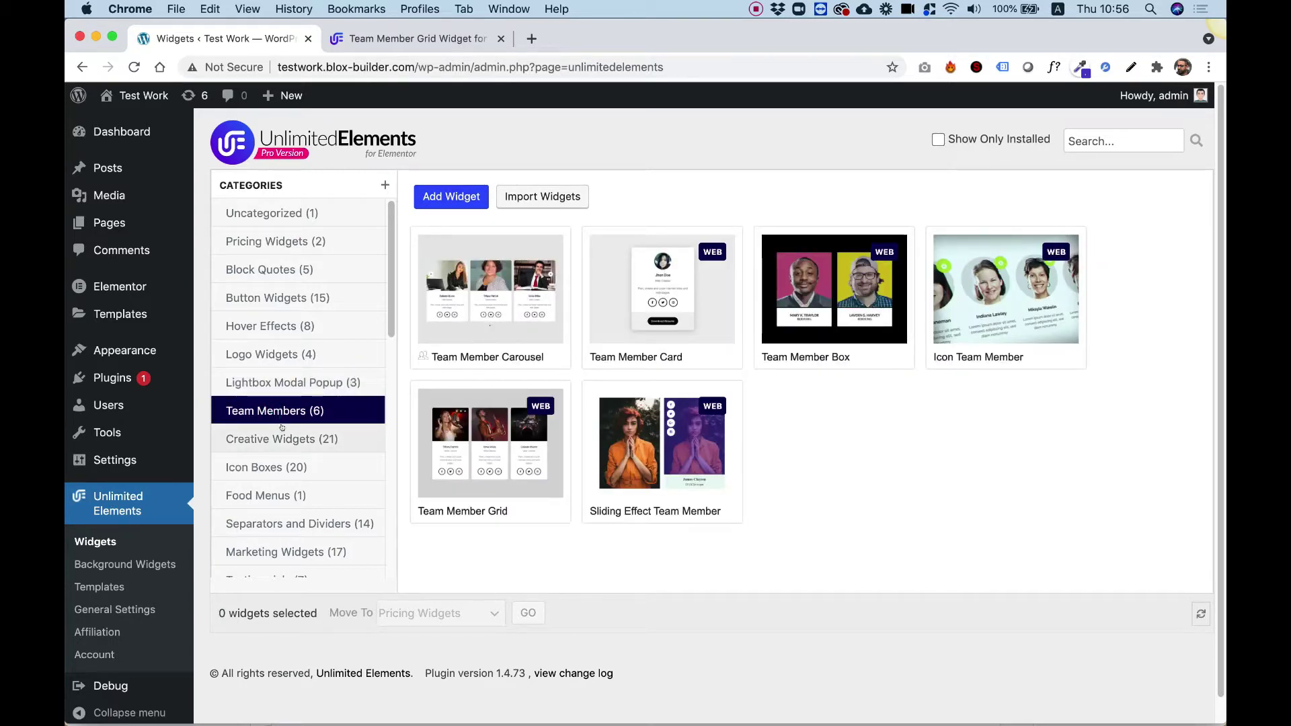
mouse_move(488, 425)
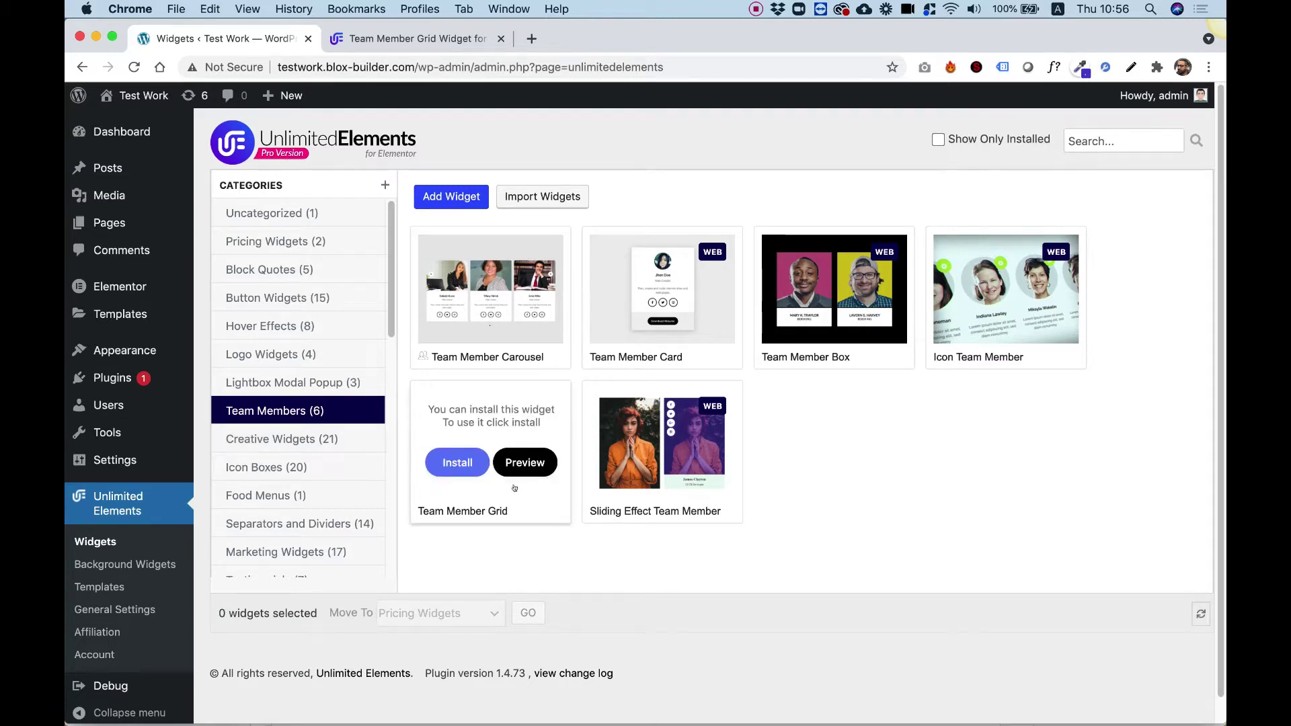
click(458, 463)
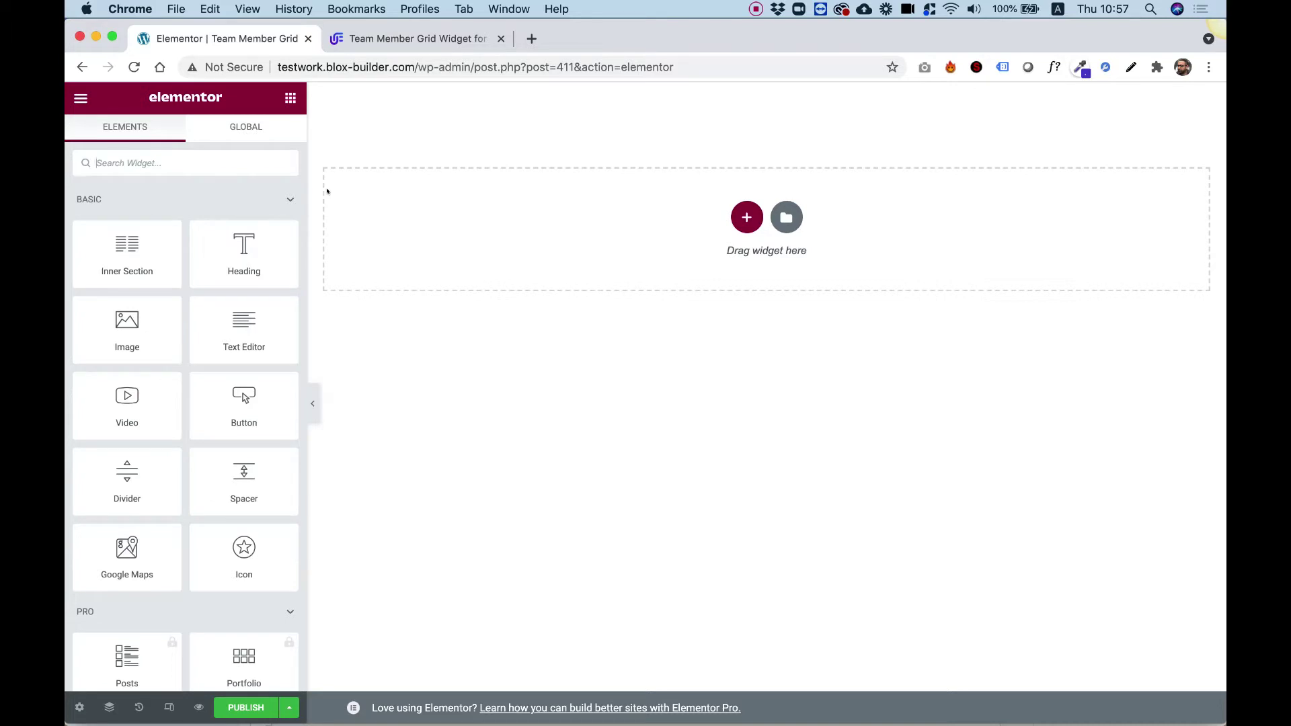
- Search 'team m' and drag the Team Member Grid widget onto the empty page
text(team m)
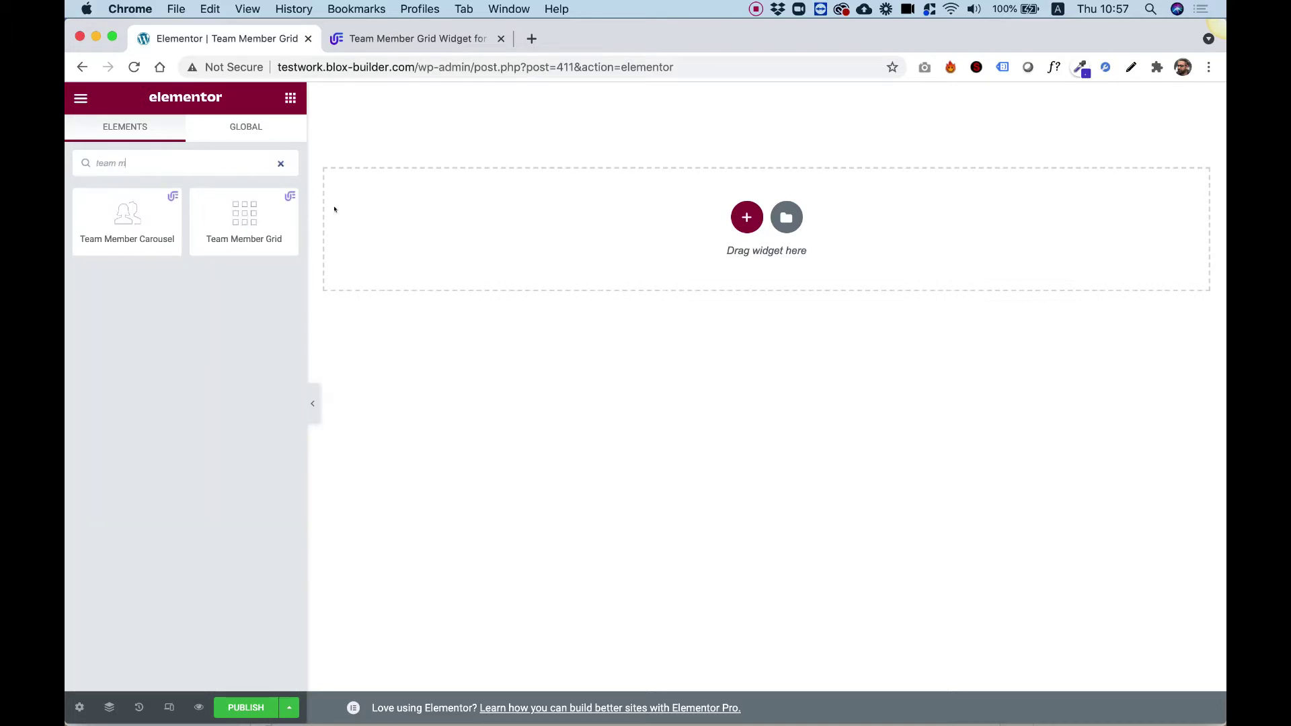
drag(272, 220, 666, 249)
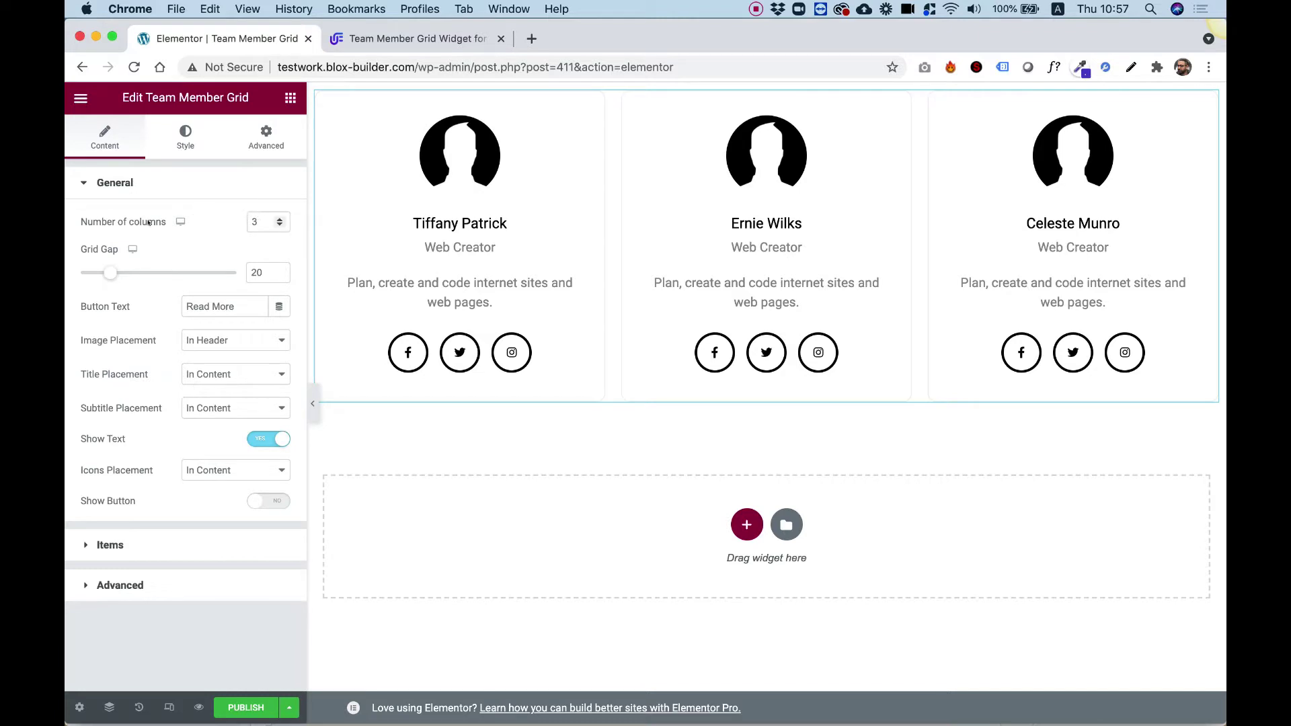
- Set the team grid to 2 columns with a grid gap of 40
double_click(259, 219)
text(2)
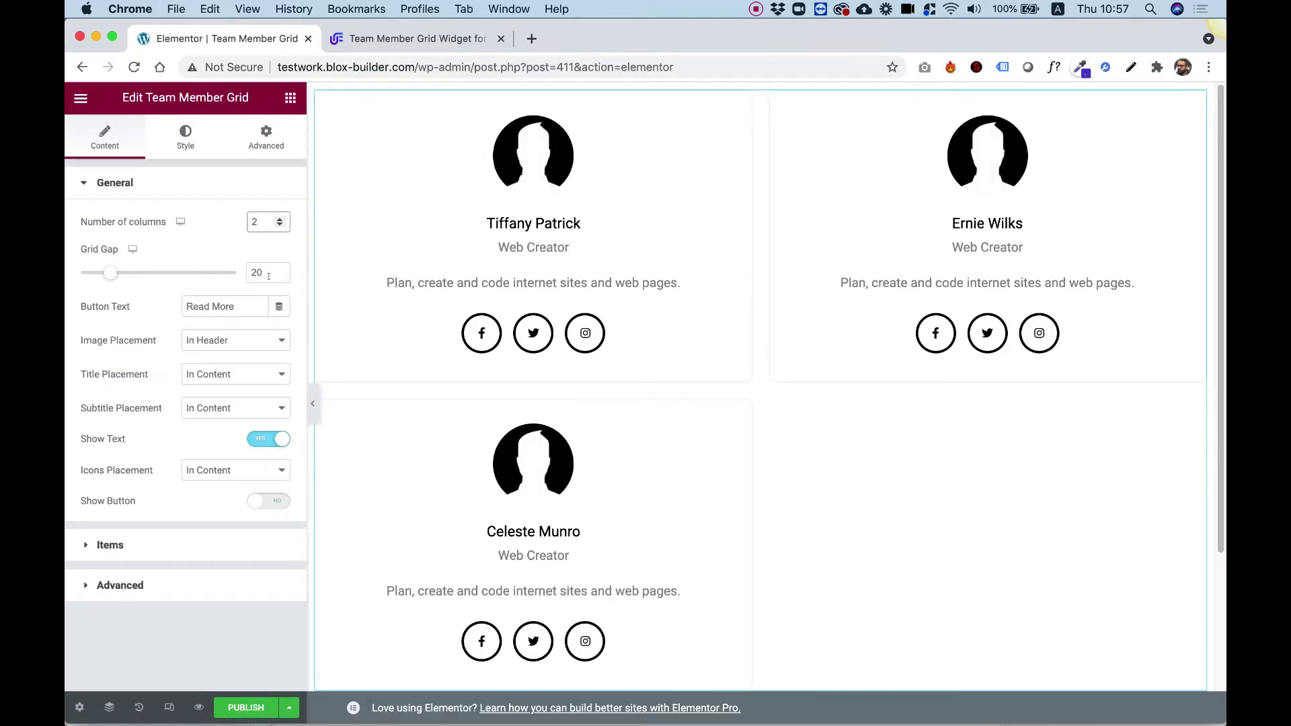
drag(258, 272, 238, 271)
text(4)
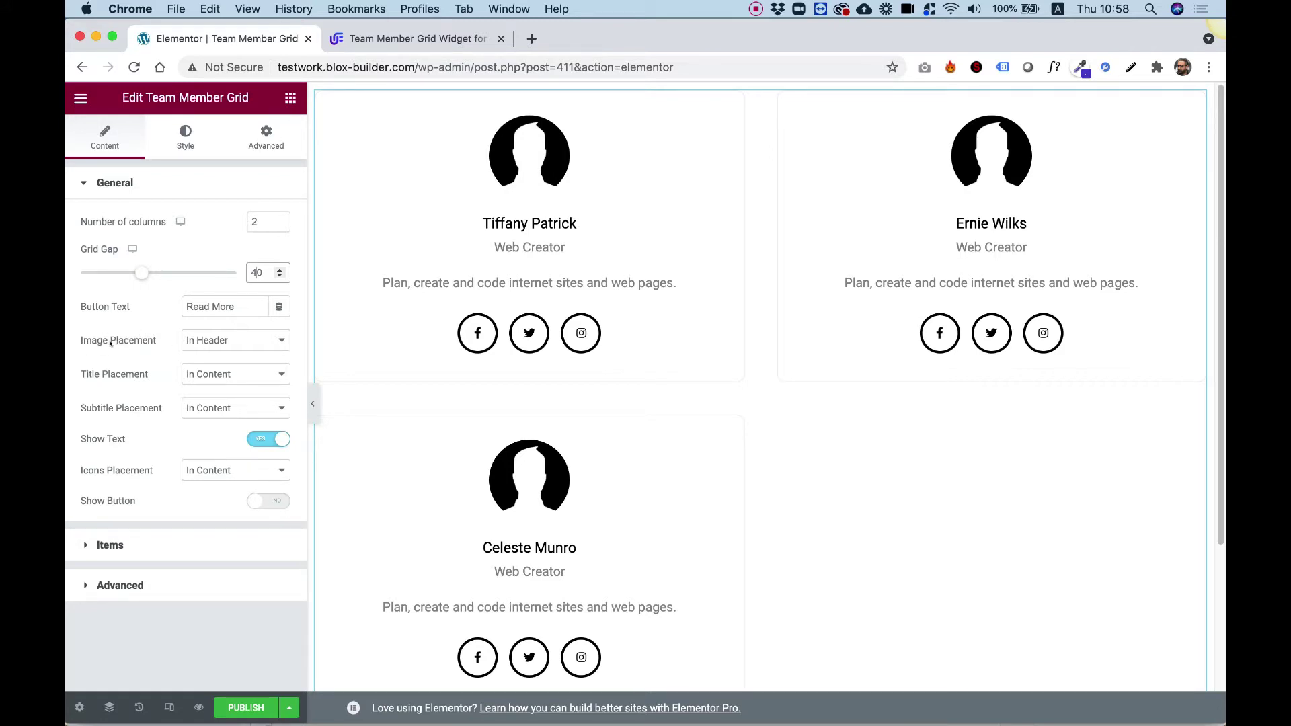
- Try Image Placement set to Hide, then restore it to In Header
click(212, 341)
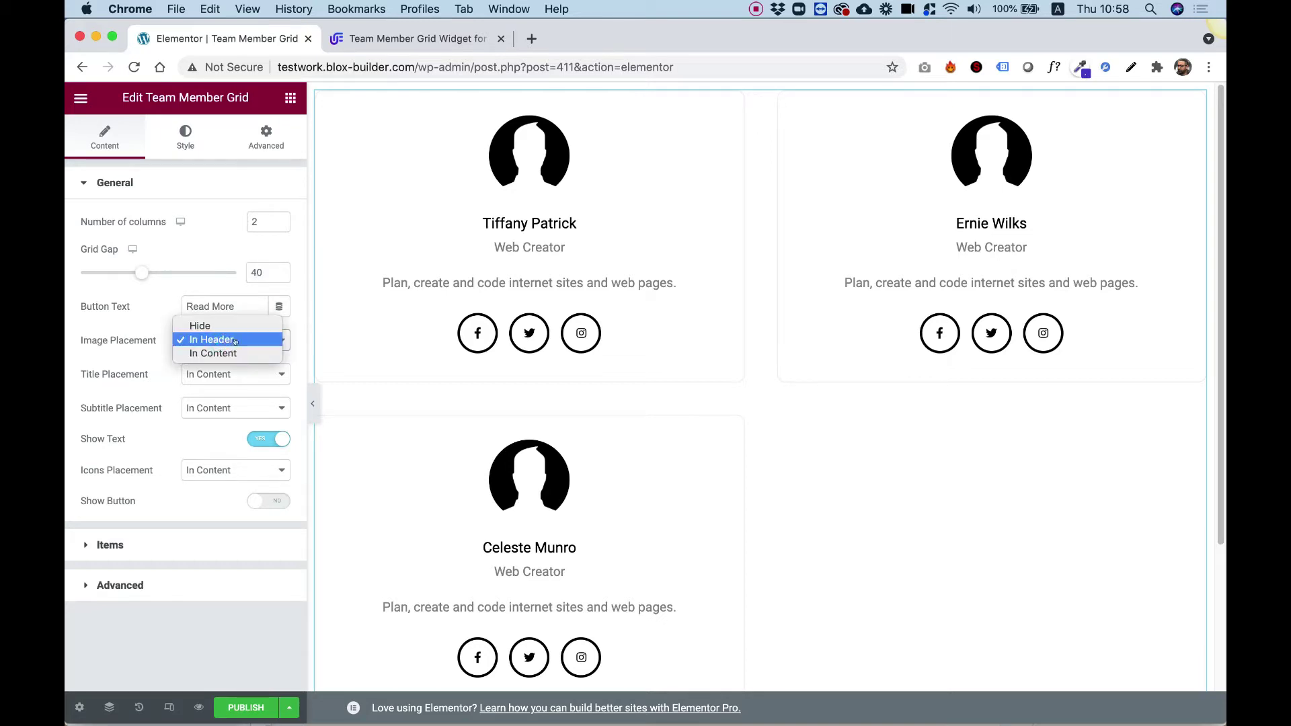
click(229, 327)
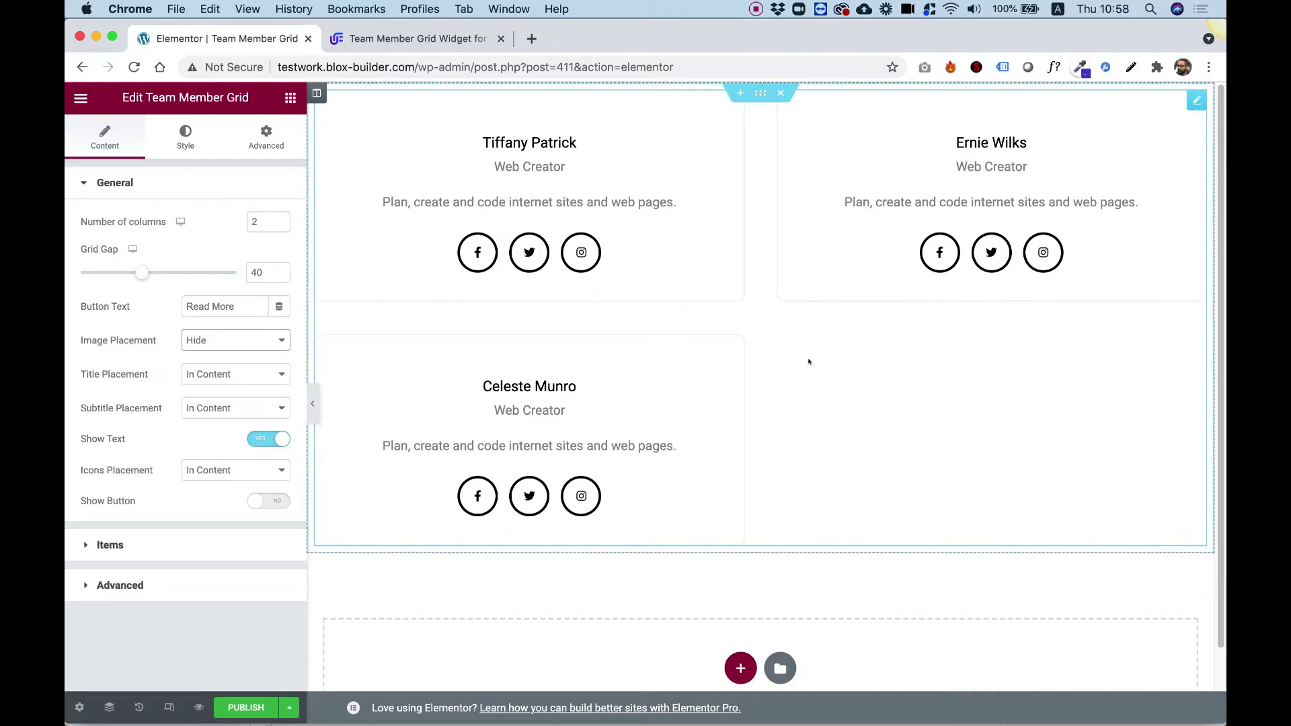
click(272, 334)
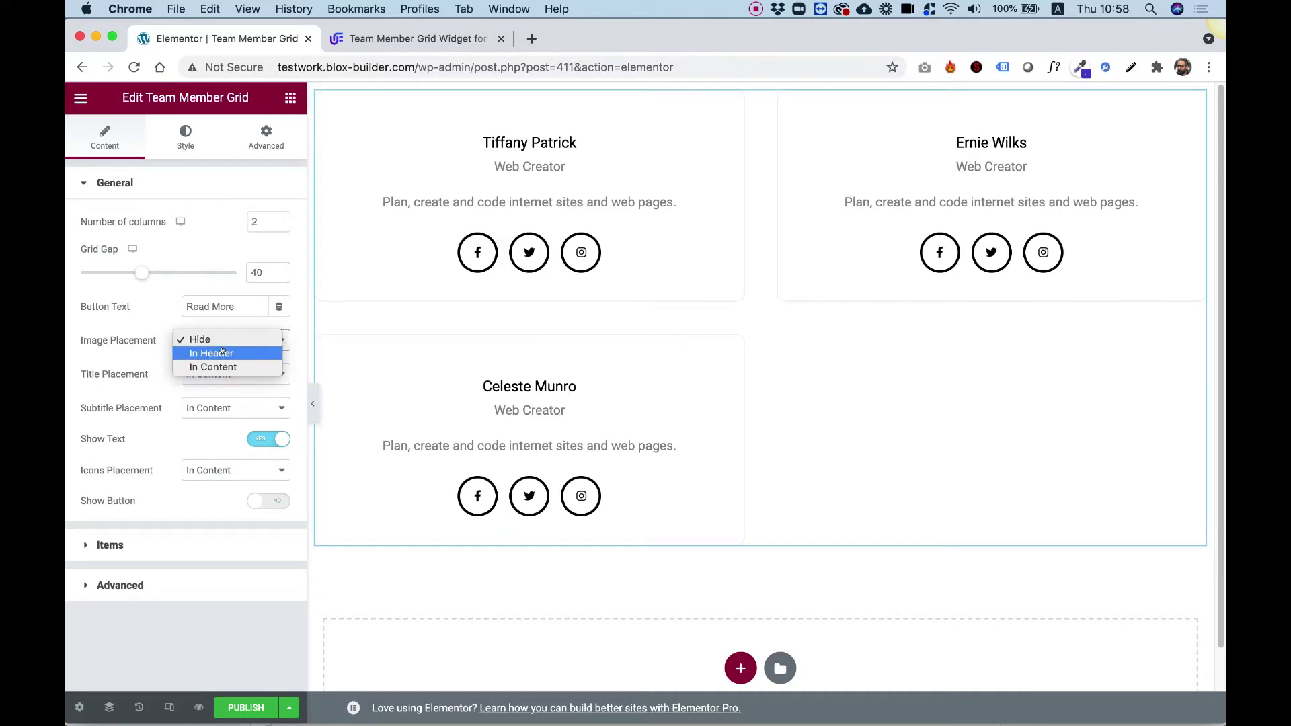
click(222, 353)
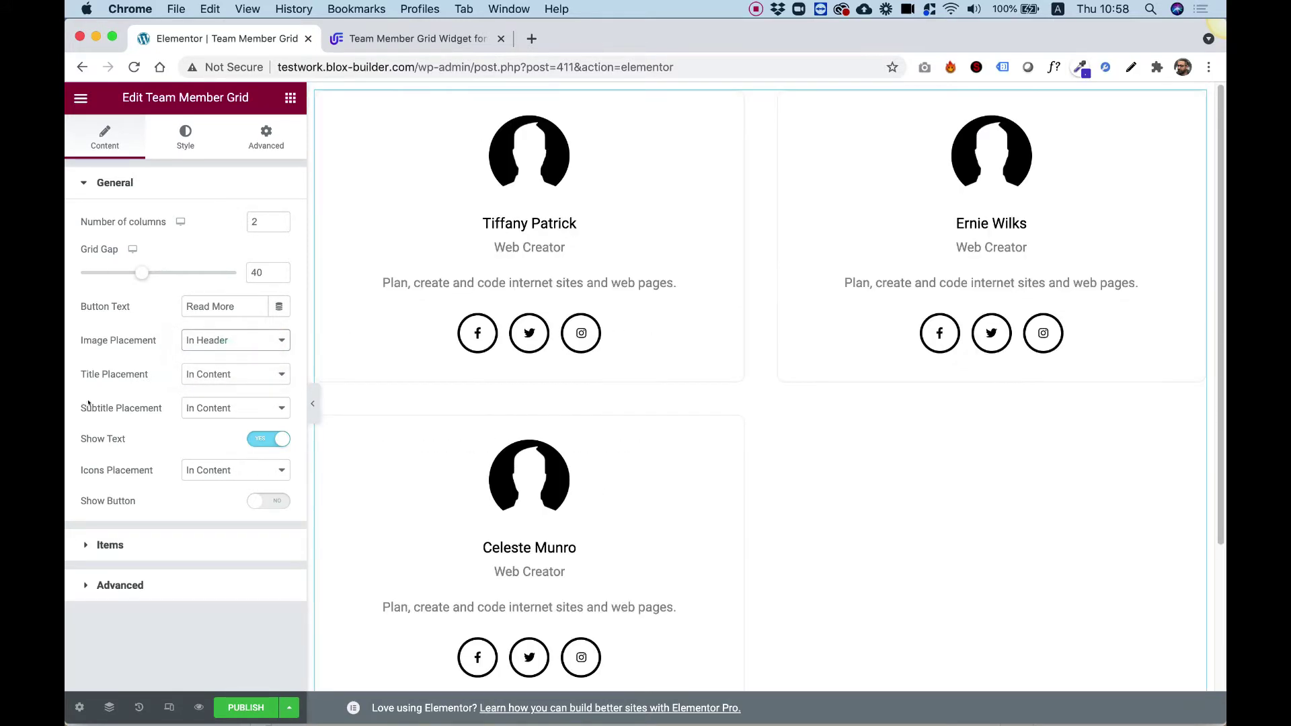
- Leave Title Placement unchanged and switch Show Button to YES
click(205, 373)
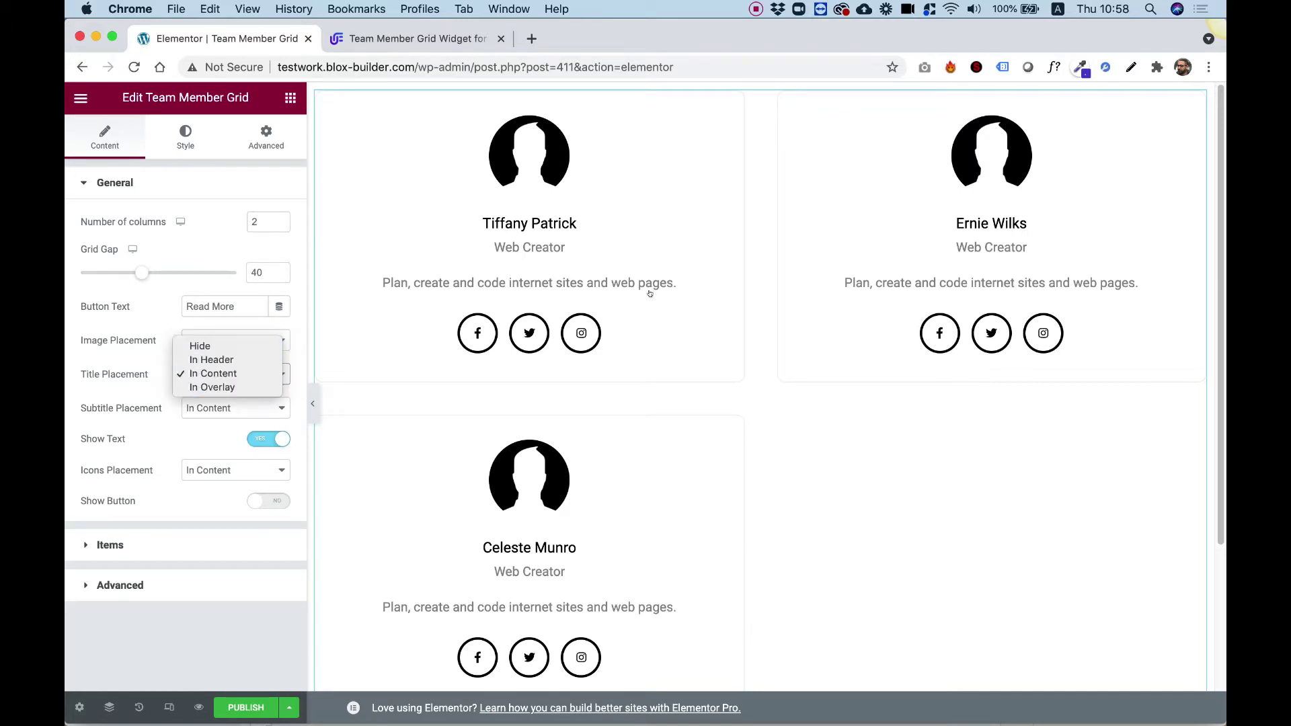
click(632, 220)
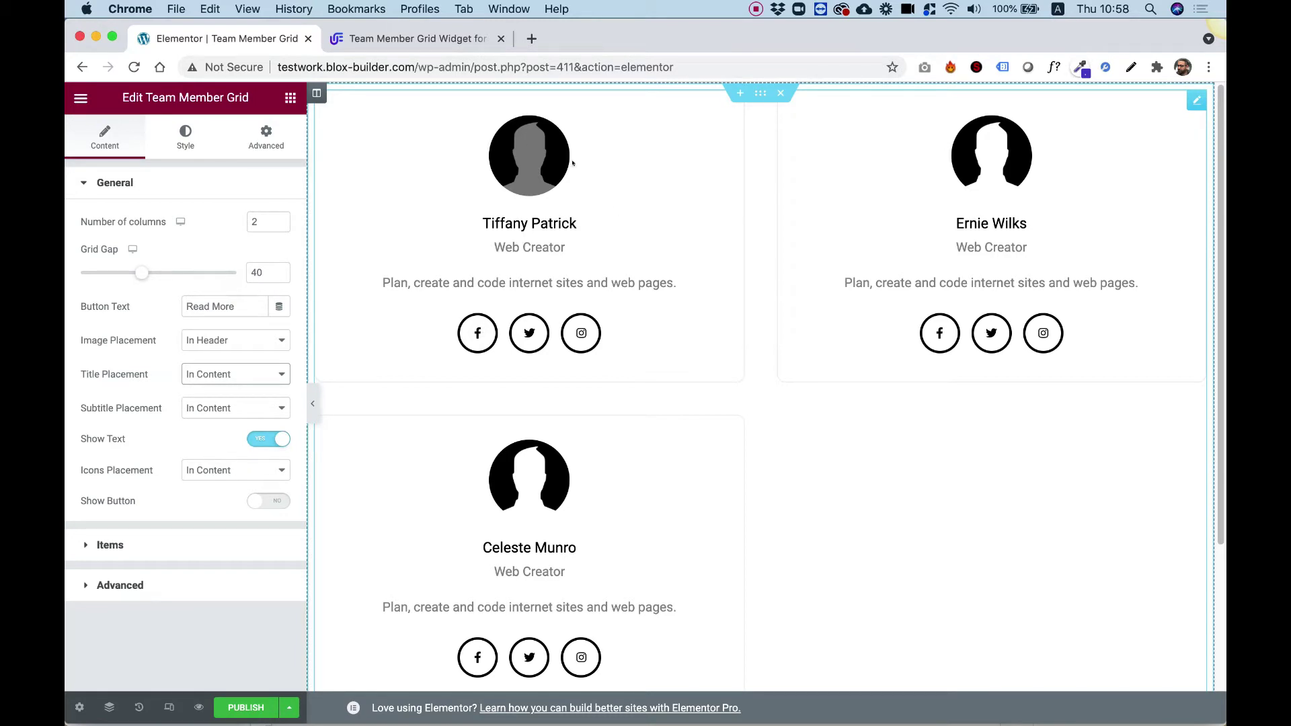
click(261, 503)
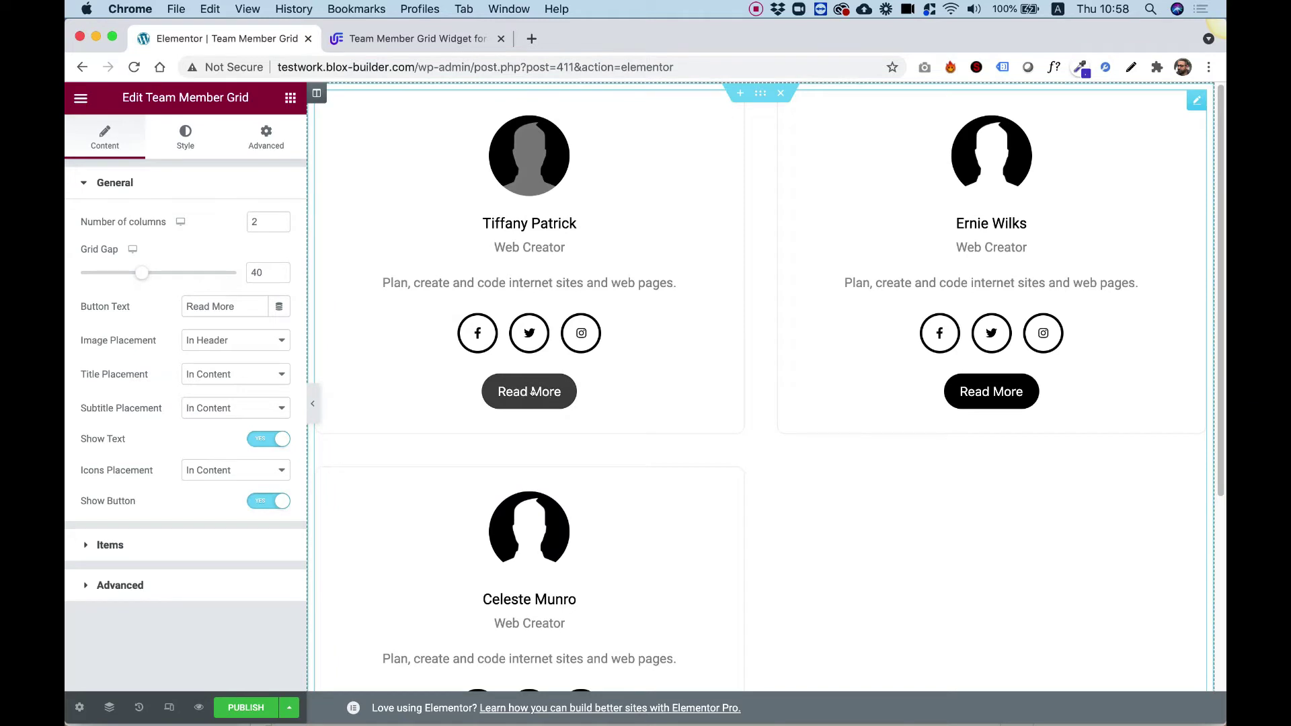
- Give the first team member a portrait photo from the Media Library
click(129, 545)
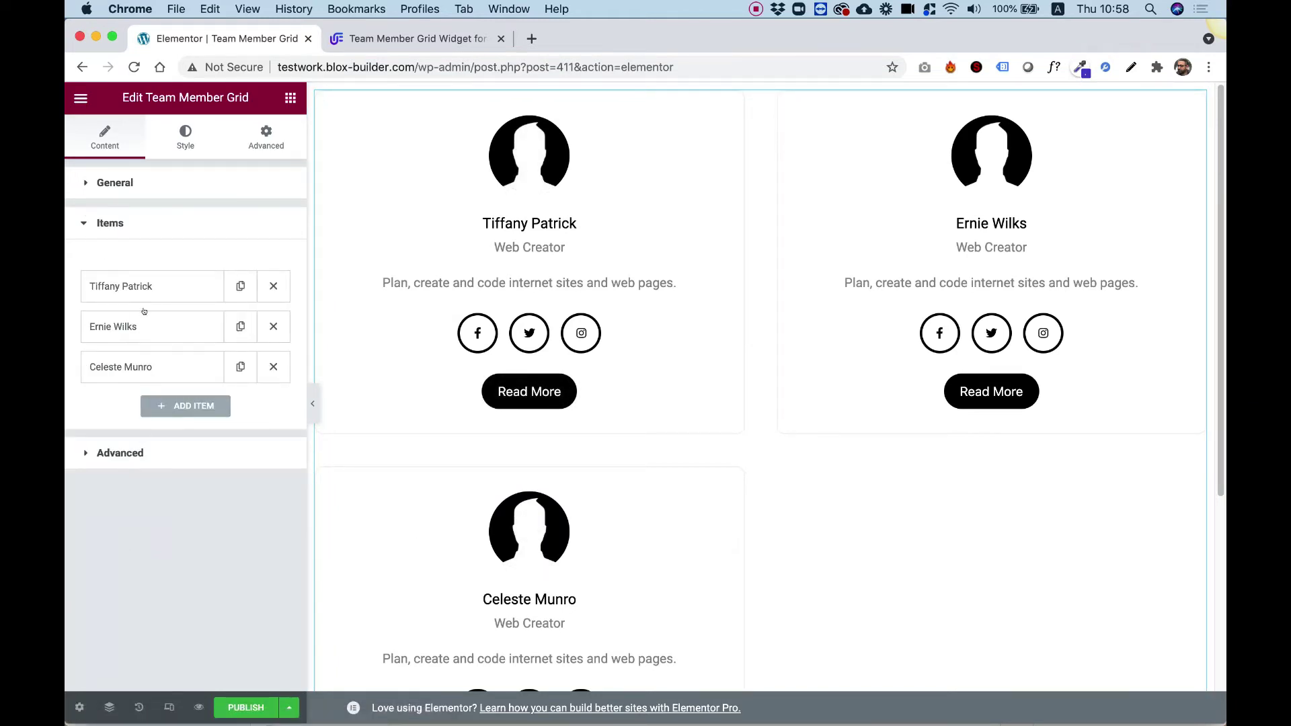
click(143, 286)
scroll(193, 403, down, 2)
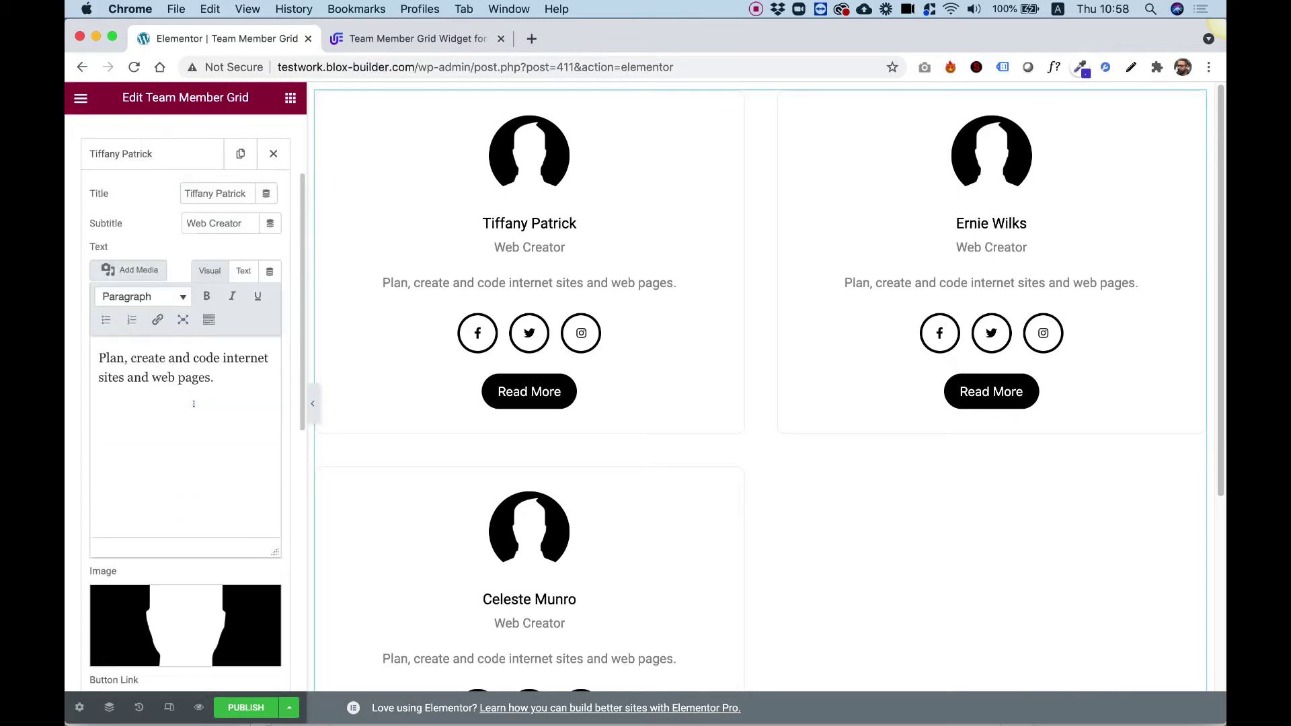
click(210, 591)
click(276, 296)
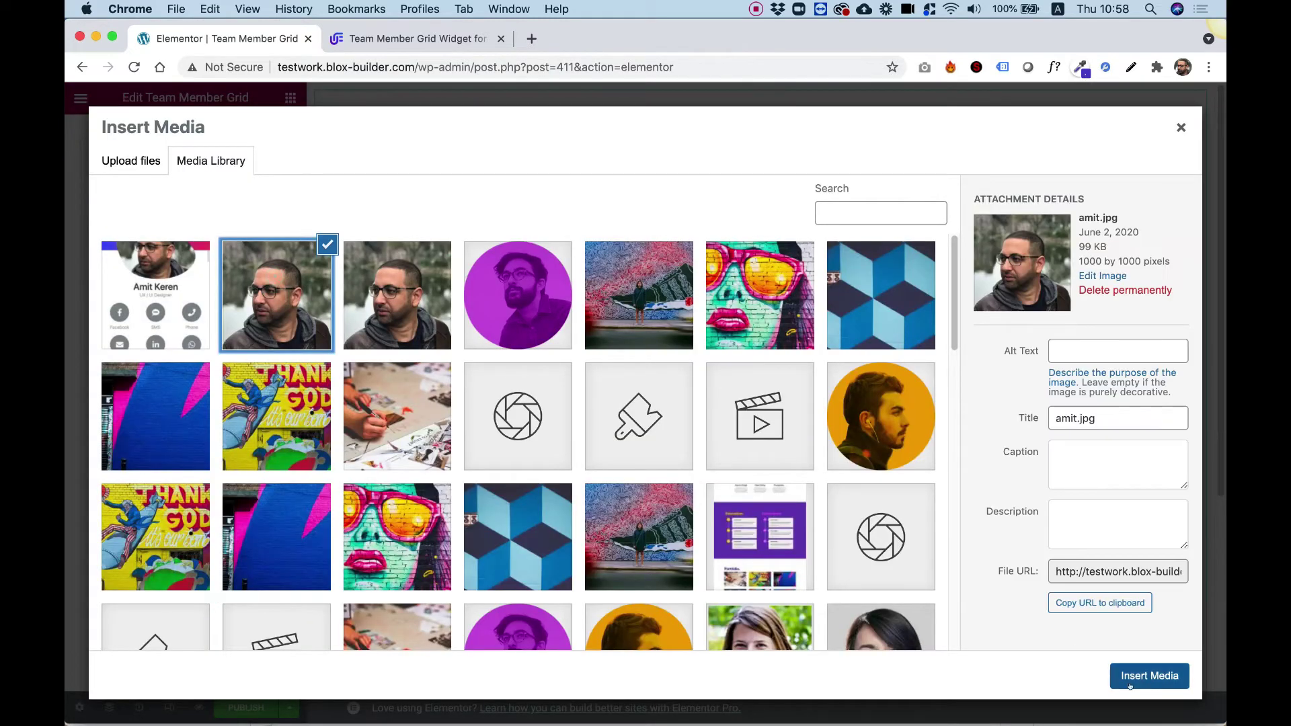
click(1148, 676)
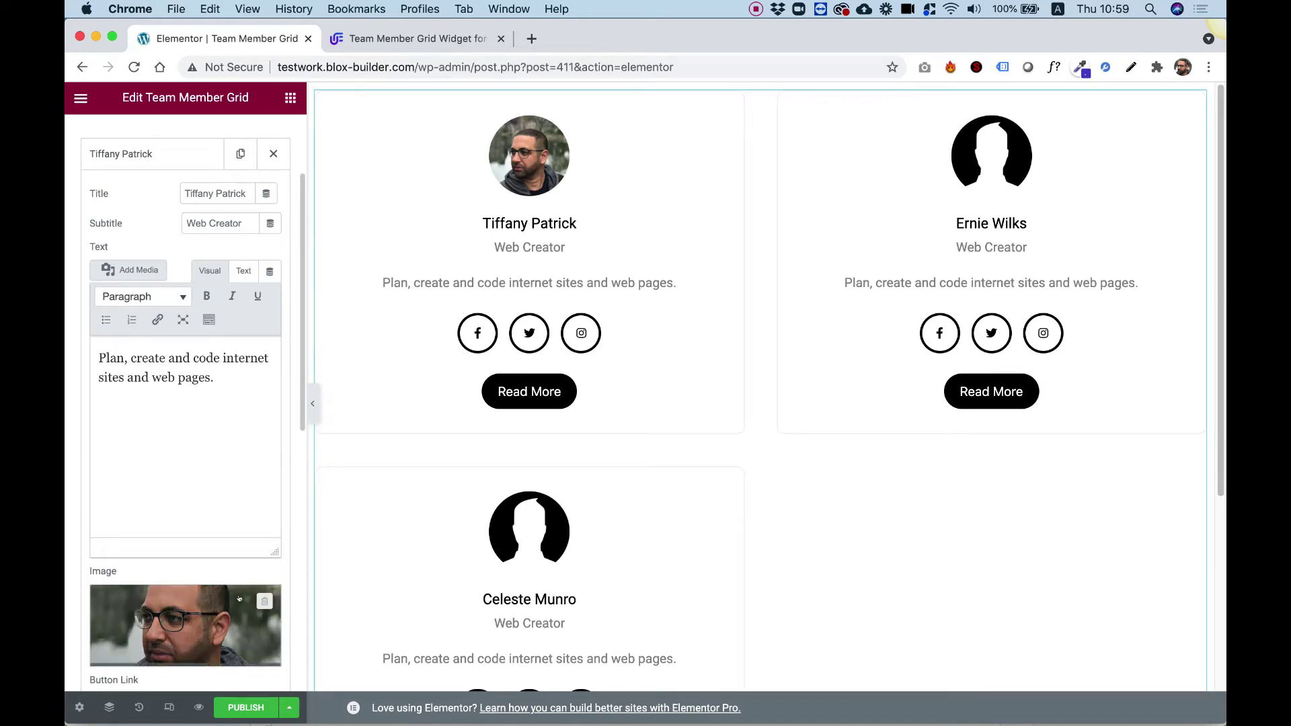
- Collapse the first item and delete the third team member, leaving two cards
scroll(211, 475, down, 7)
scroll(205, 492, up, 8)
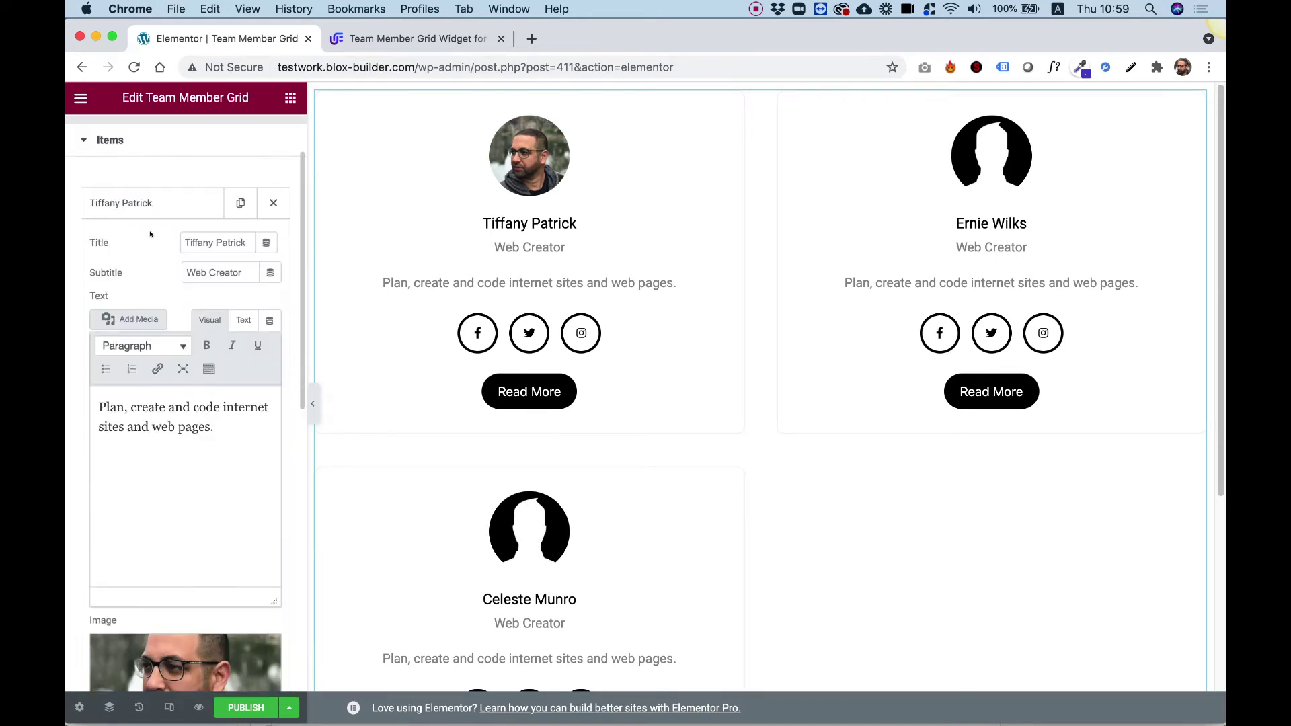
click(147, 203)
click(273, 283)
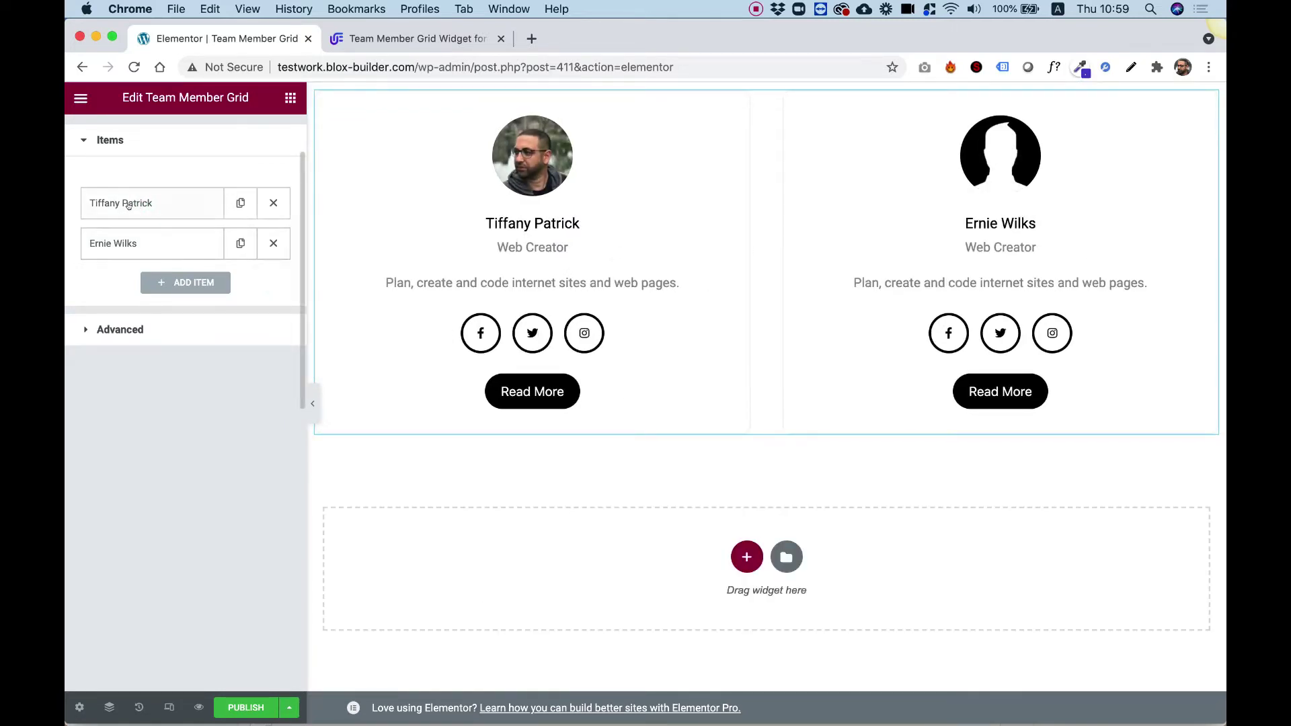
- Replace the first member's sample name with the new member's full name, then scroll to the icon fields
click(131, 205)
triple_click(215, 243)
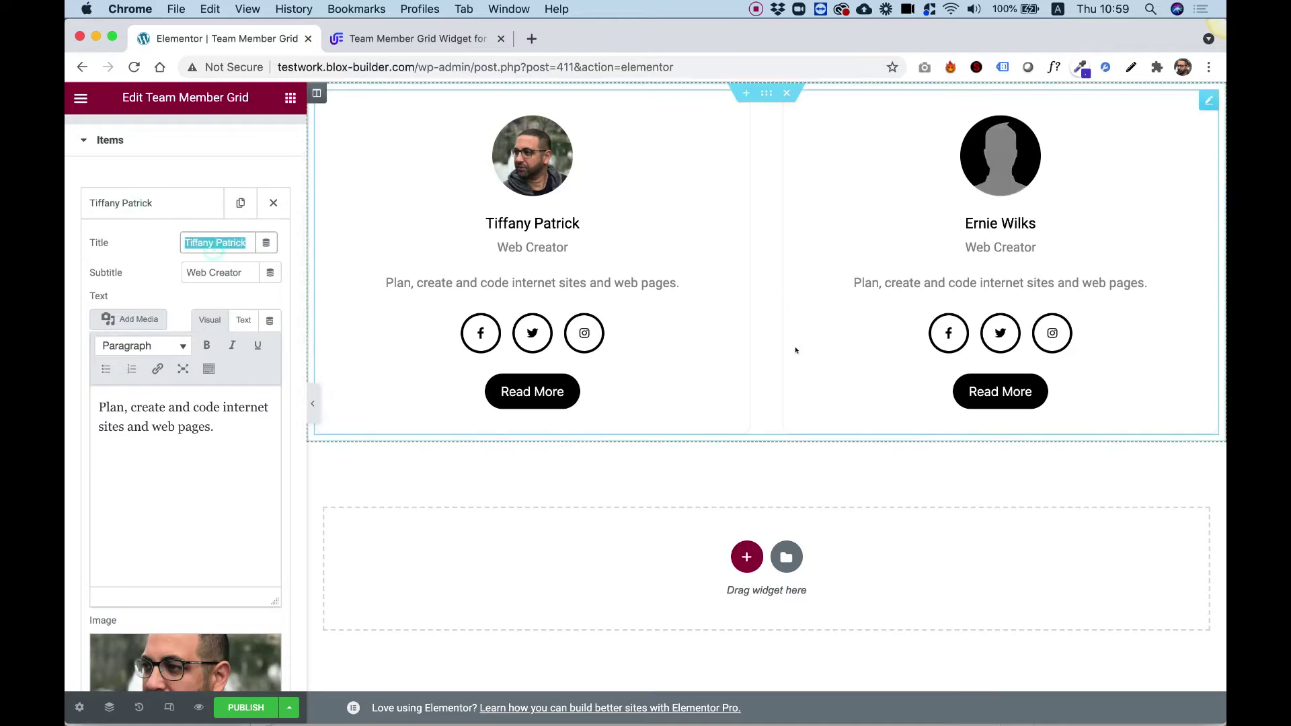
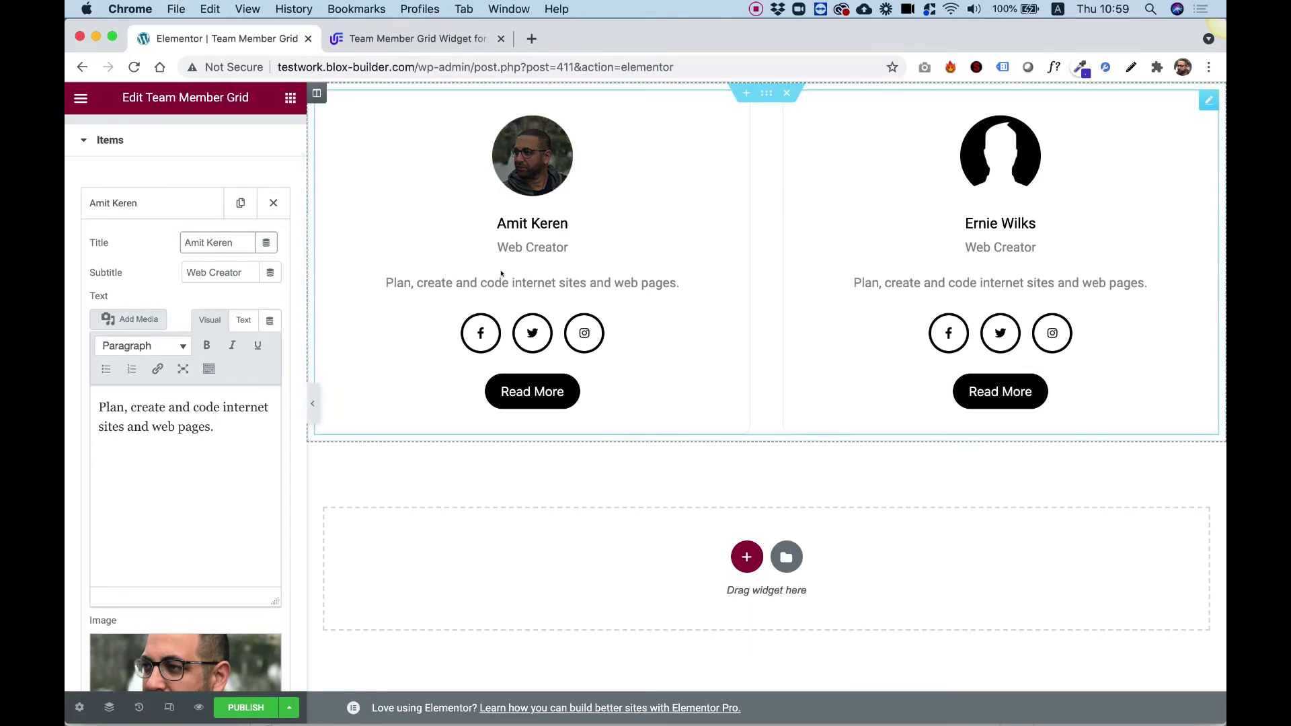
scroll(224, 392, down, 1)
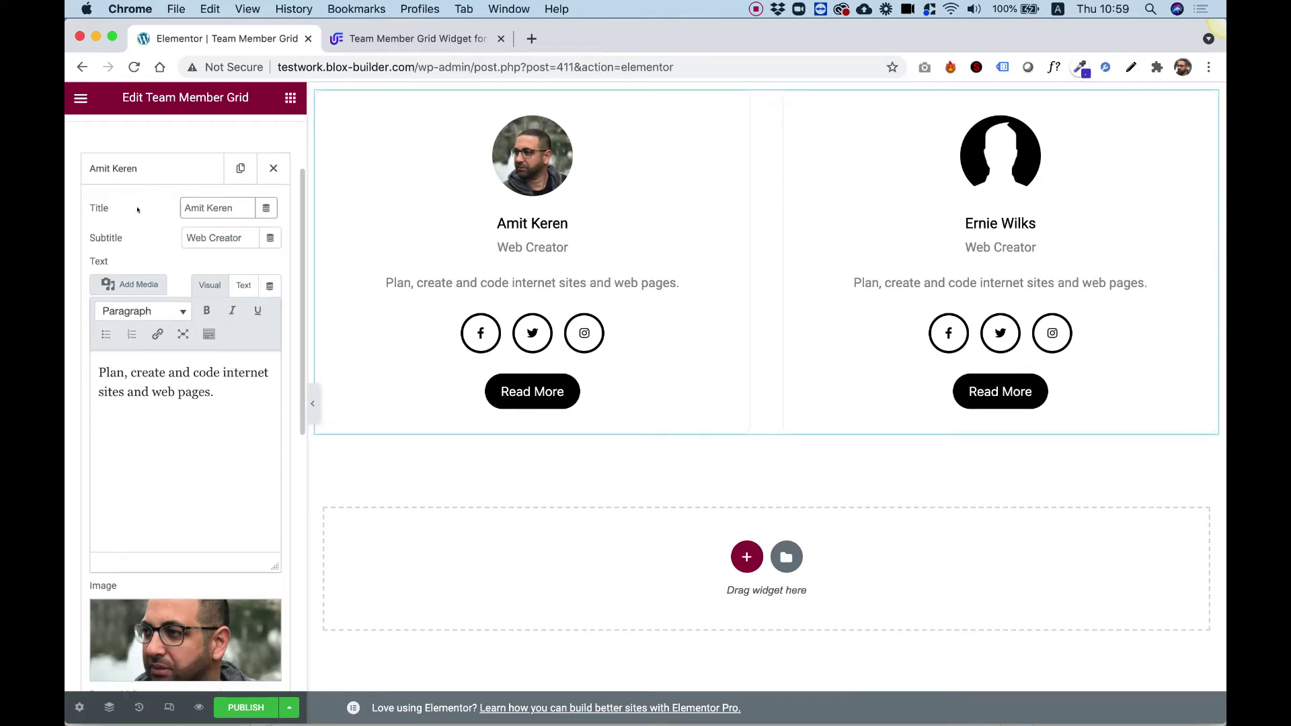
scroll(137, 209, down, 10)
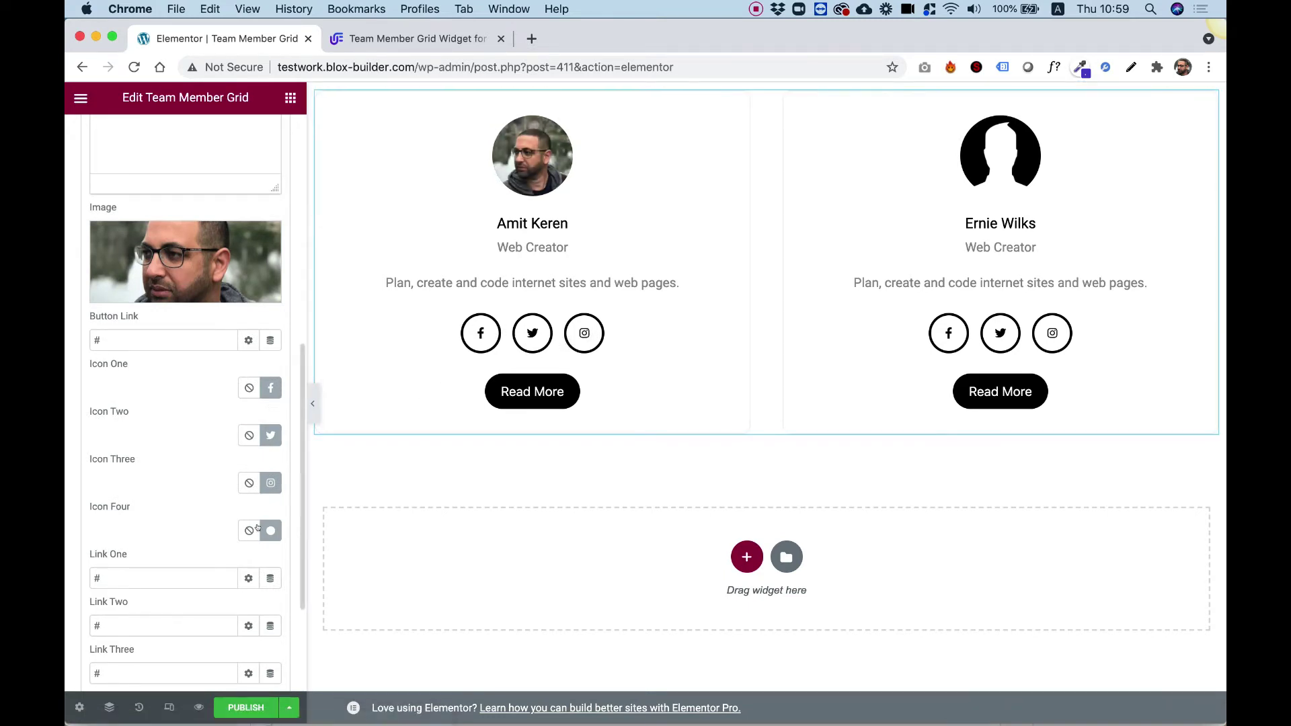
- Replace the first card's third social icon, Instagram, with Pinterest from the Icon Library
click(248, 483)
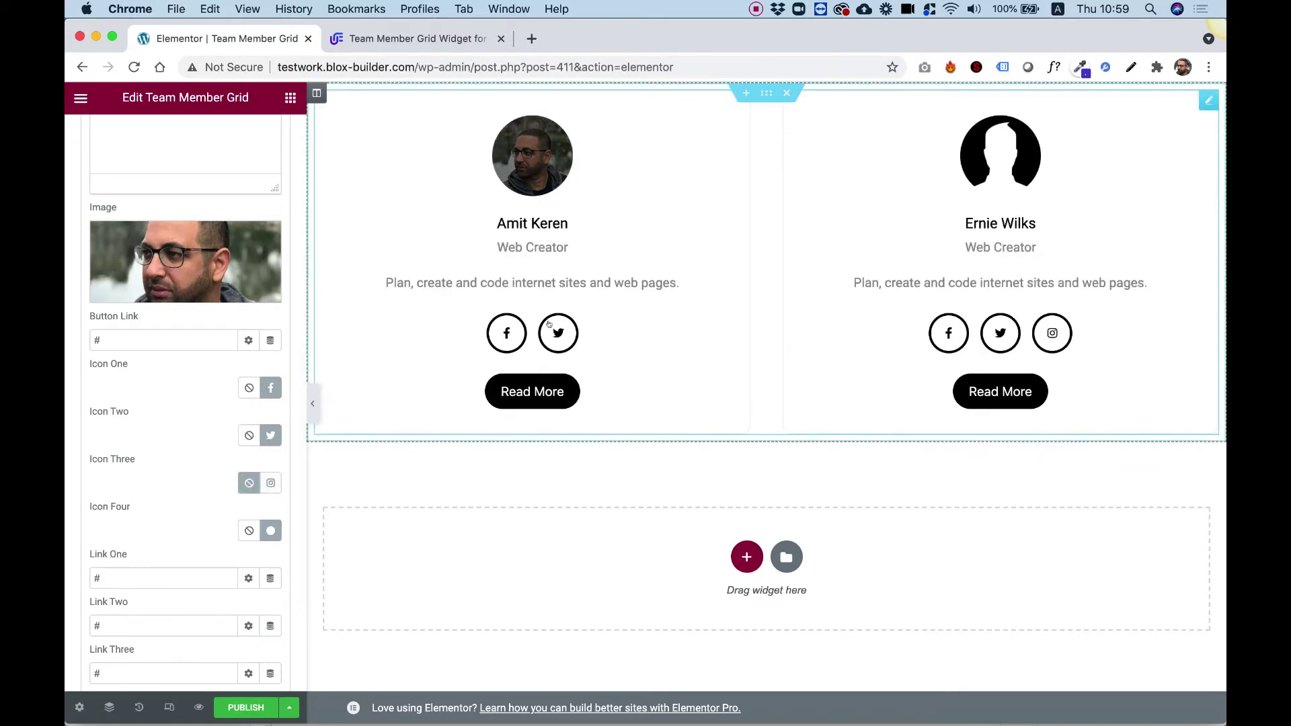
click(271, 483)
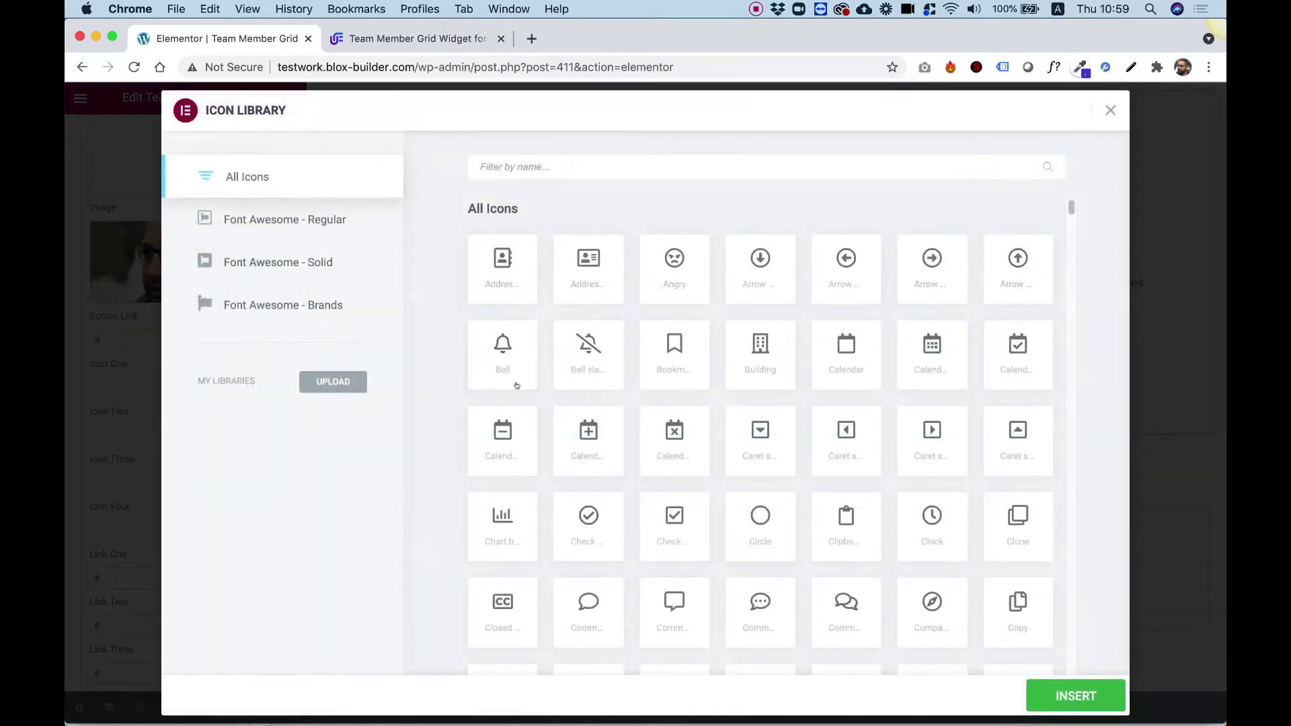
click(533, 156)
text(pin)
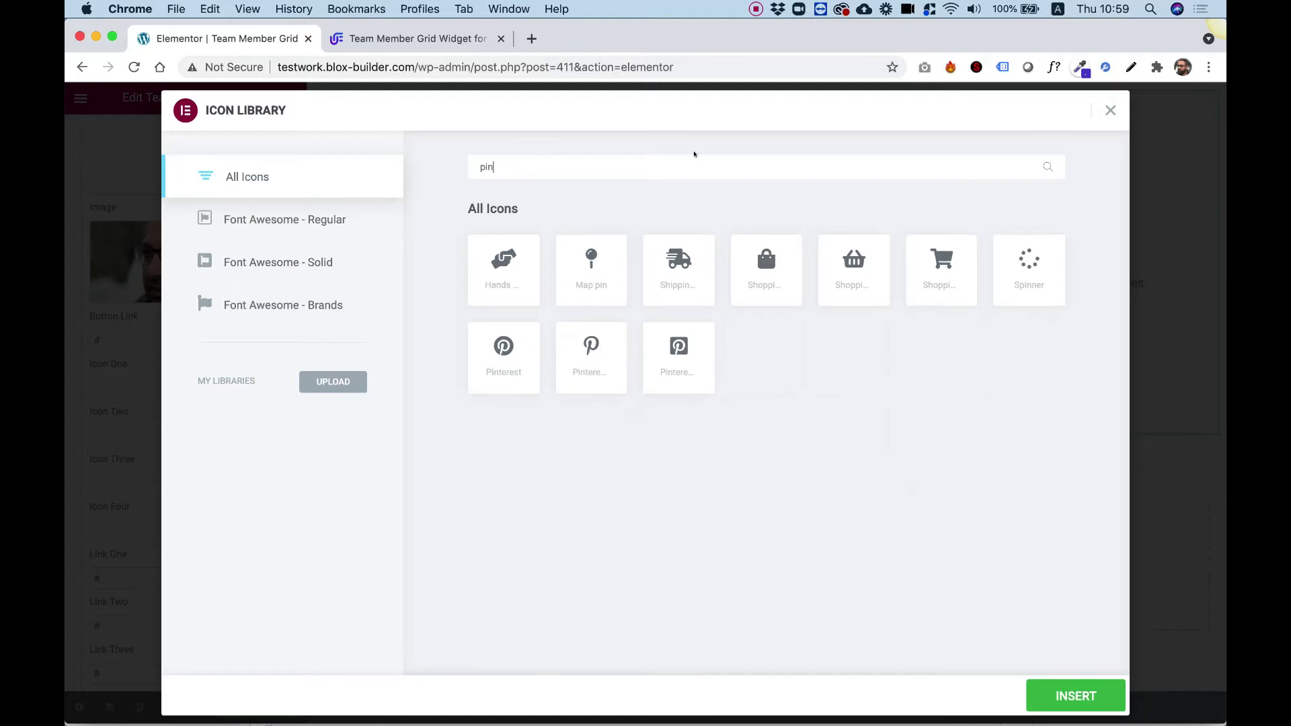
click(591, 347)
click(1075, 696)
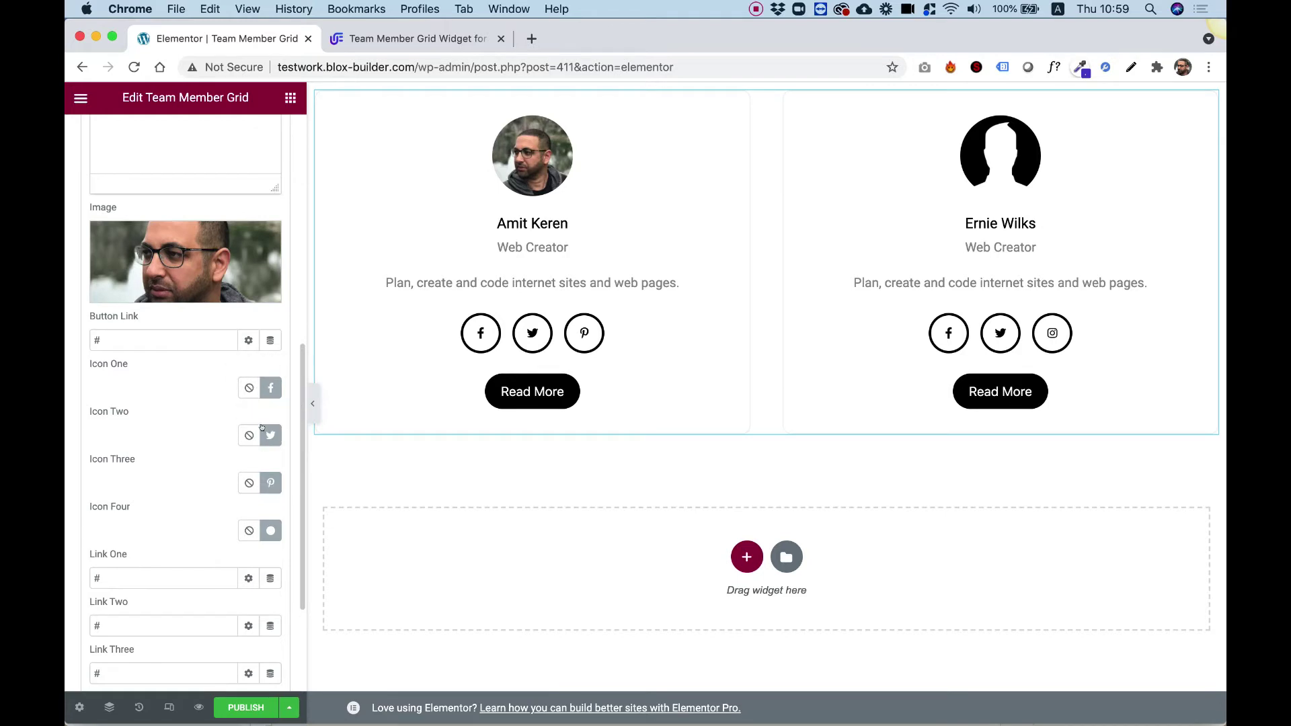
scroll(172, 385, up, 5)
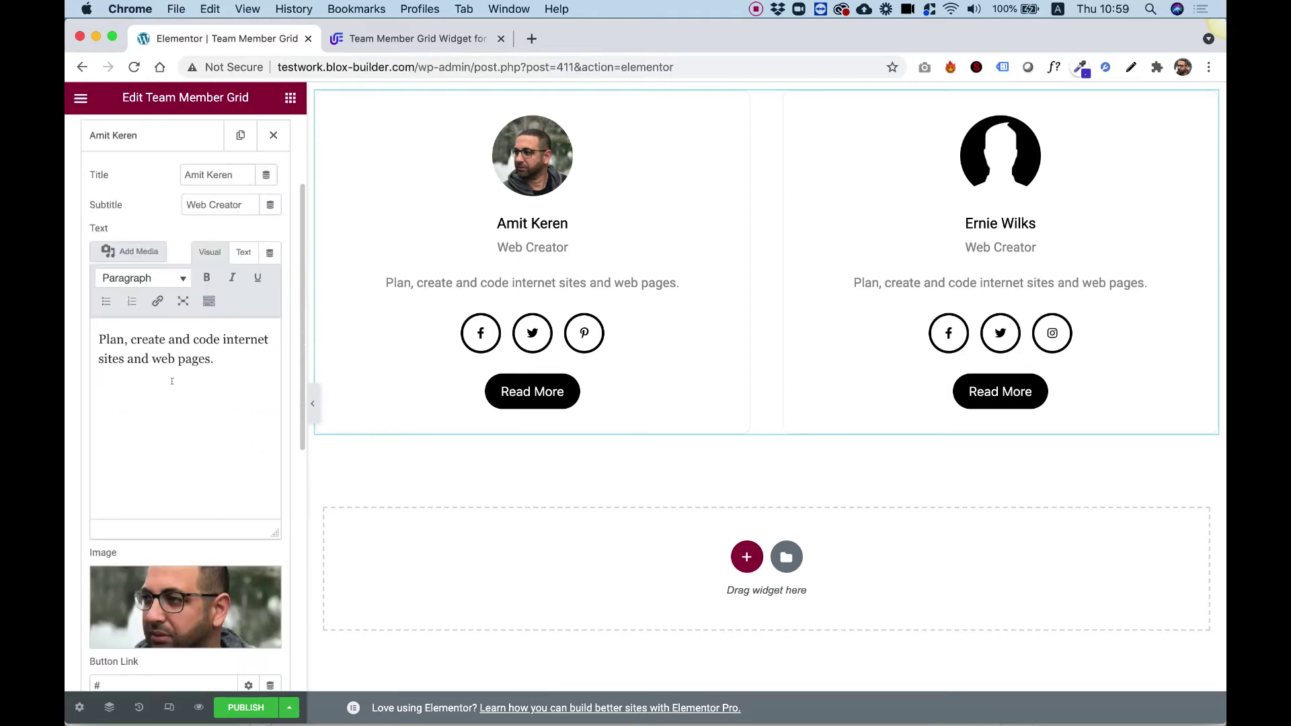
- Change the Button Text from 'Read More' to 'Download Resume'
click(159, 138)
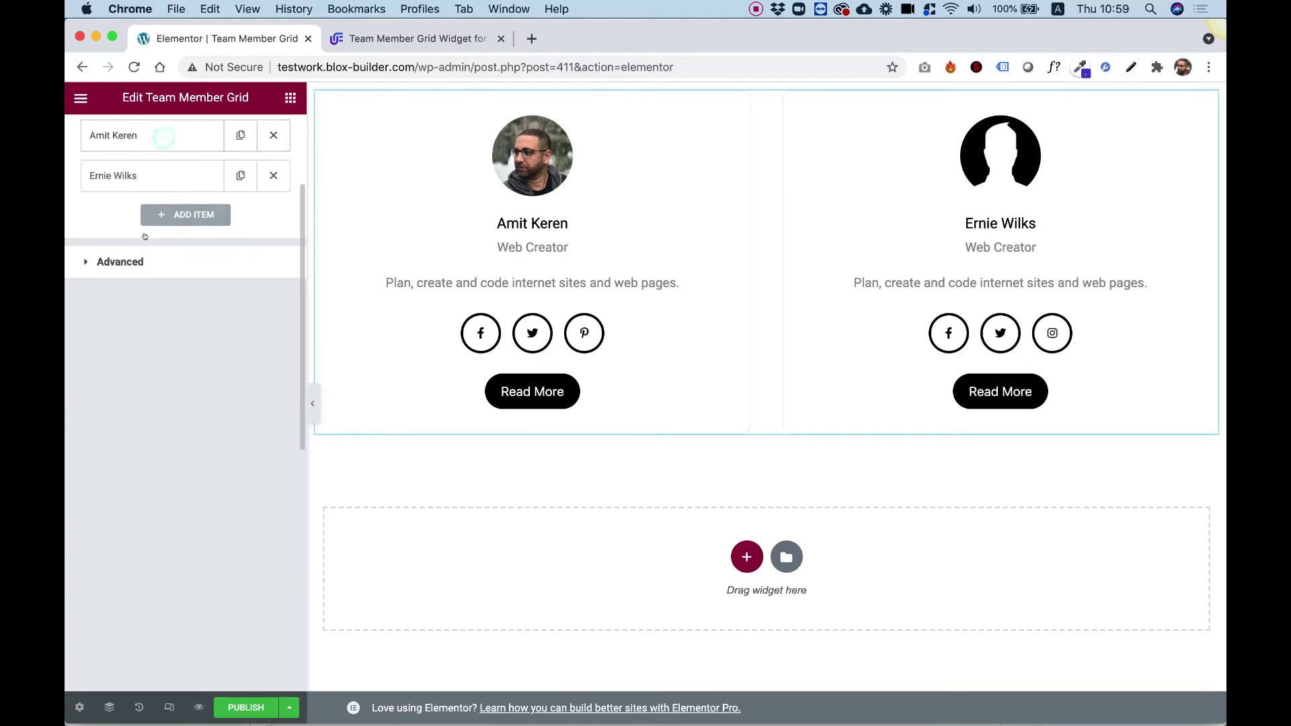
click(123, 176)
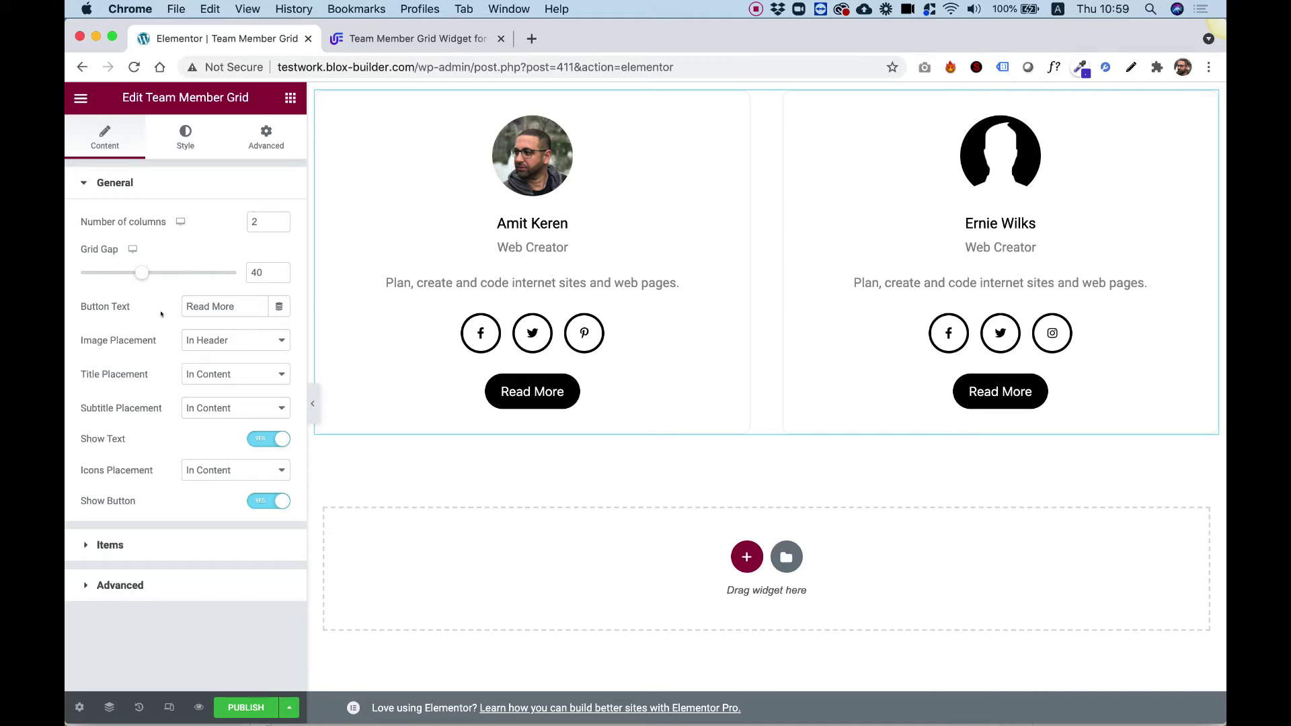
triple_click(205, 303)
text(D)
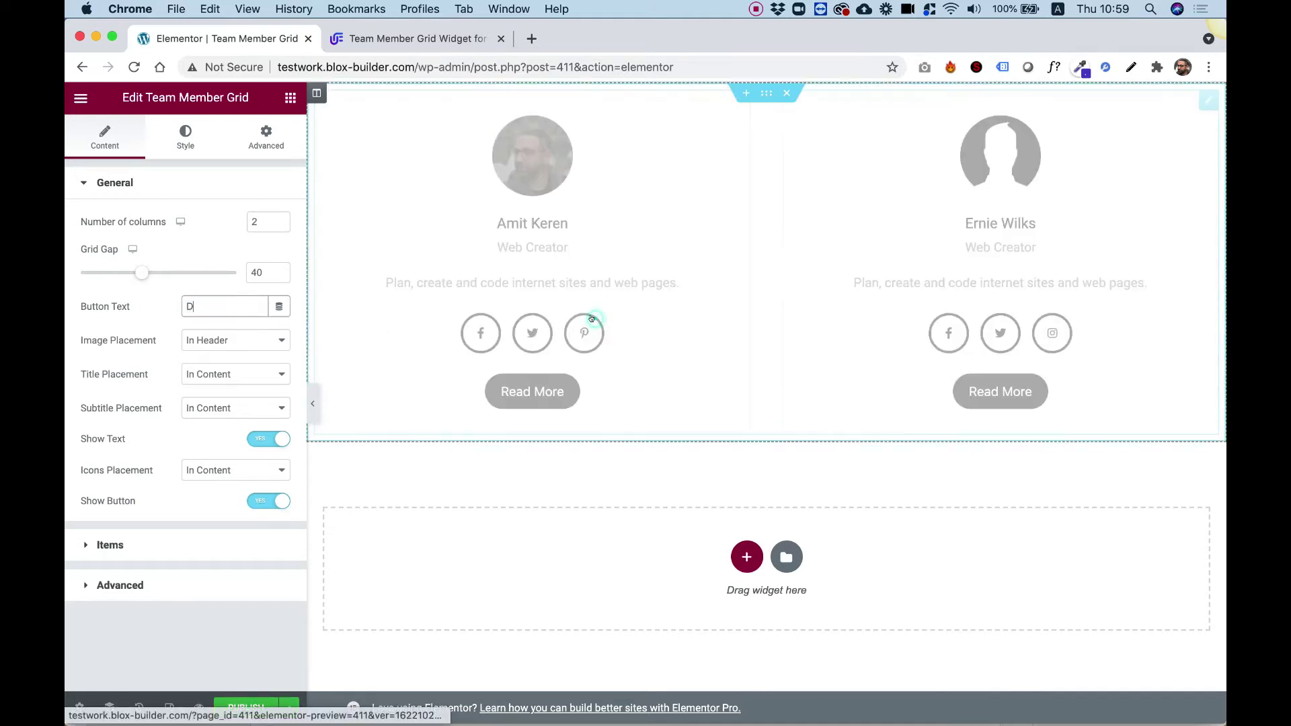
text(ownload )
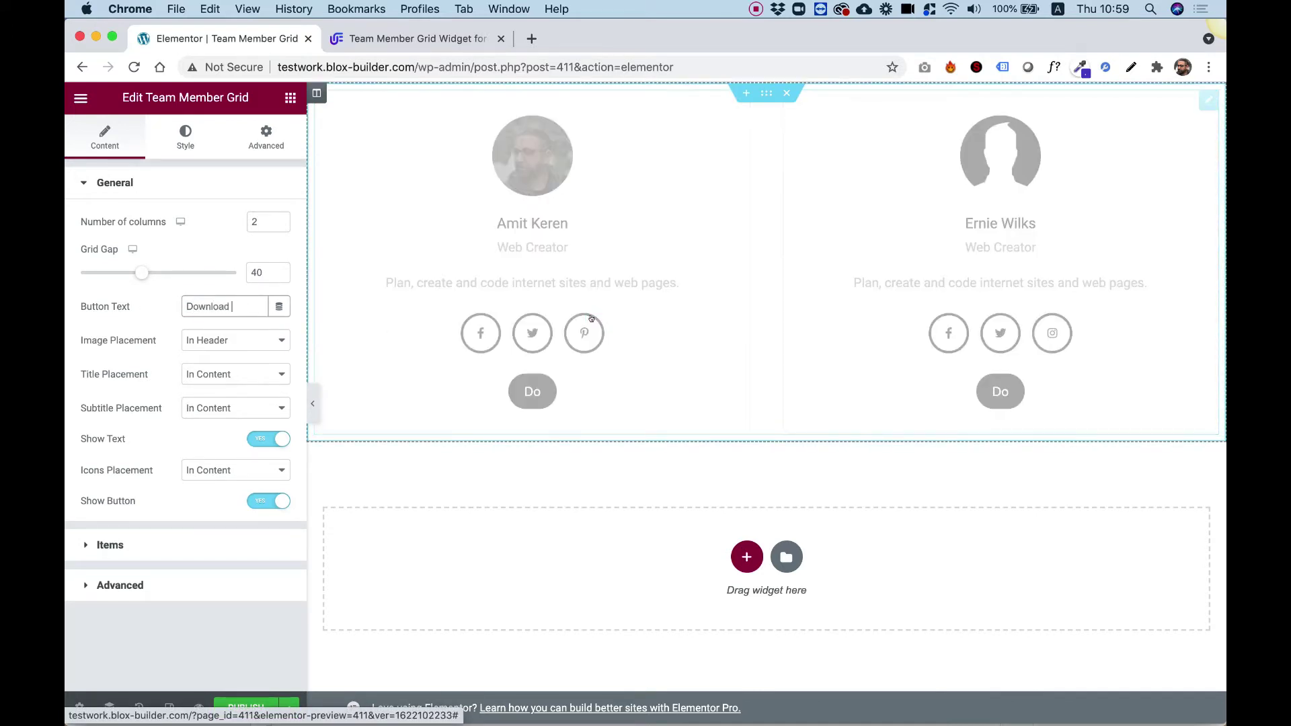
text(Resume)
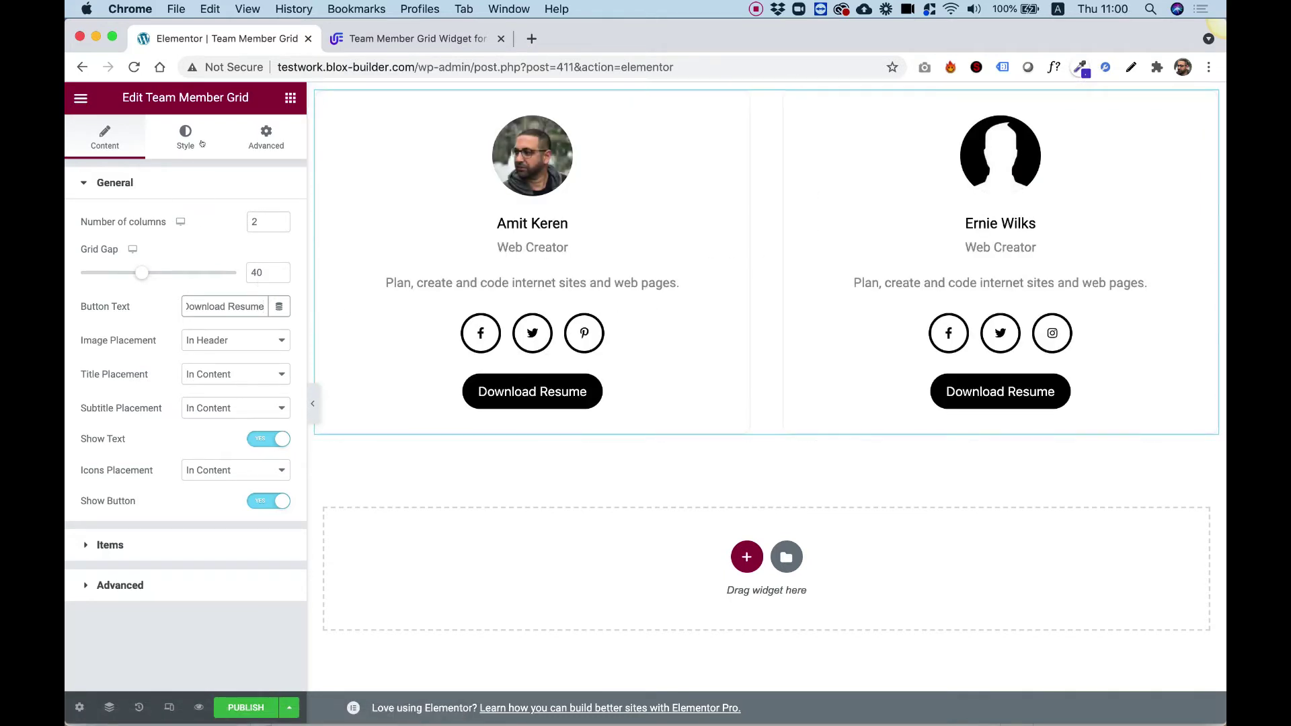
click(176, 140)
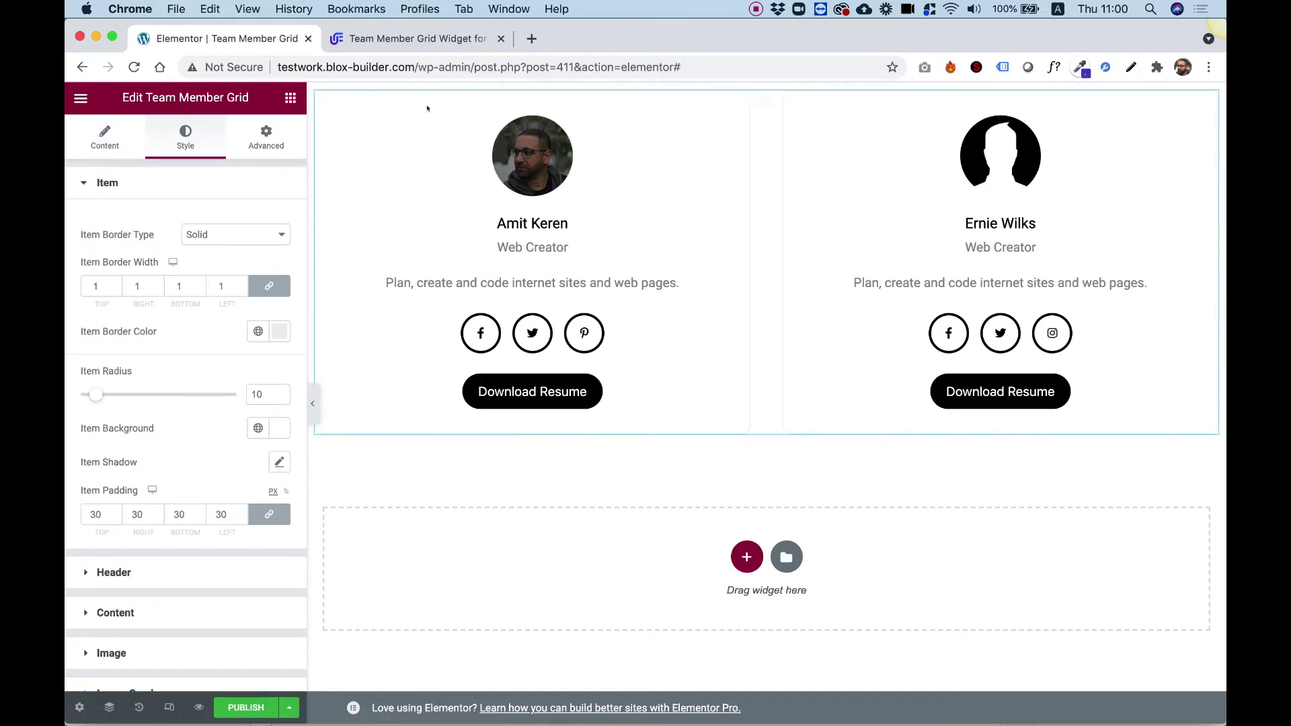
- Give the cards a 3 px black border and an item radius of 30
double_click(95, 285)
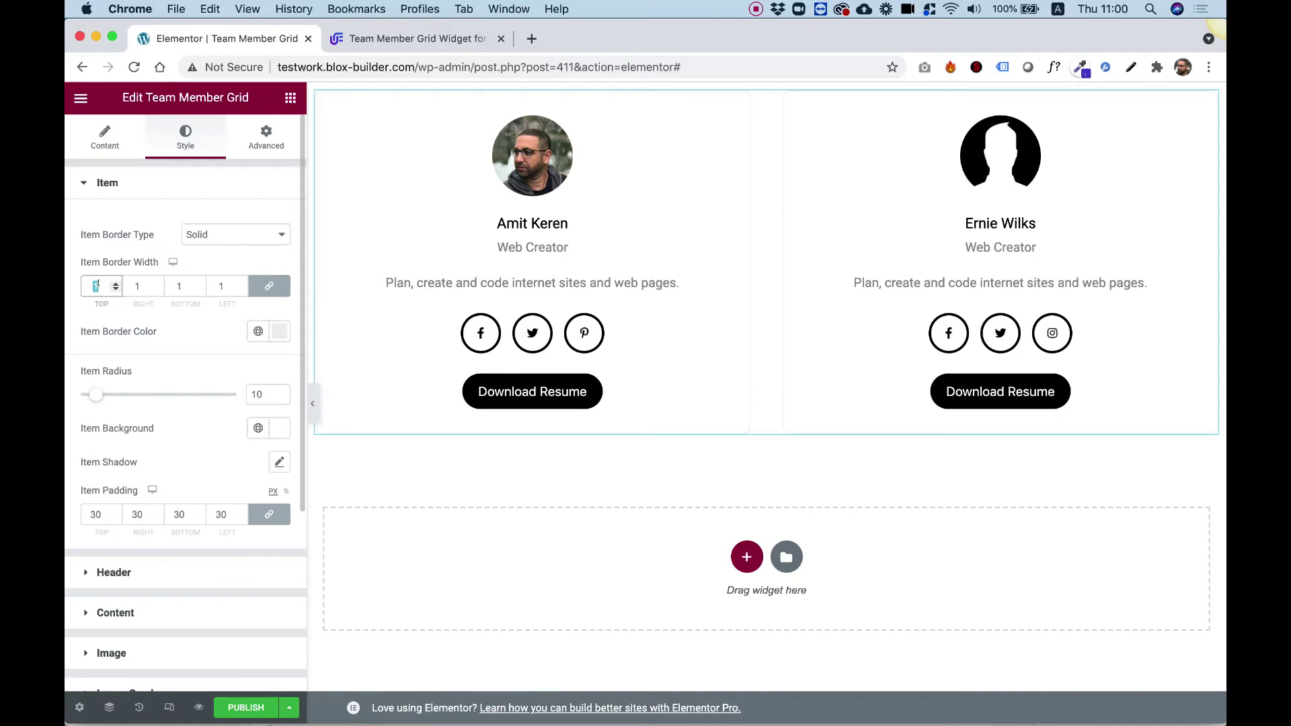
text(3)
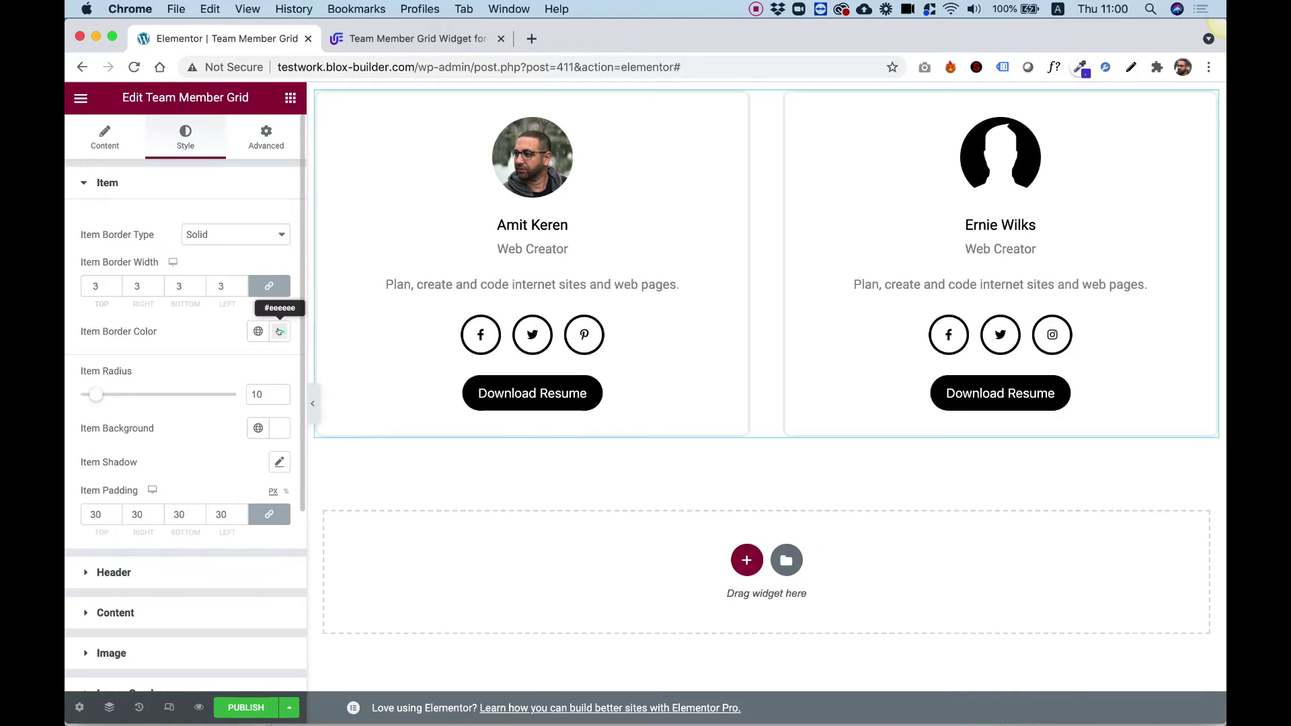
click(279, 331)
click(122, 468)
drag(79, 496, 65, 534)
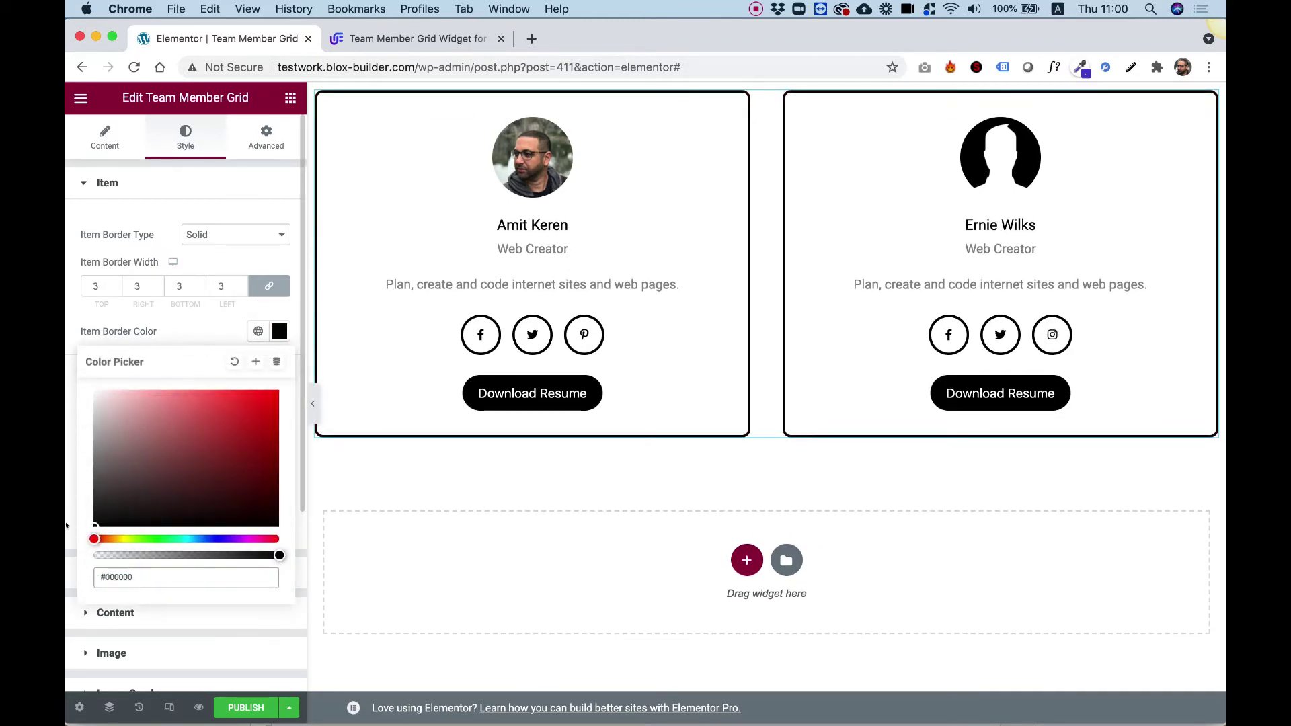
click(66, 525)
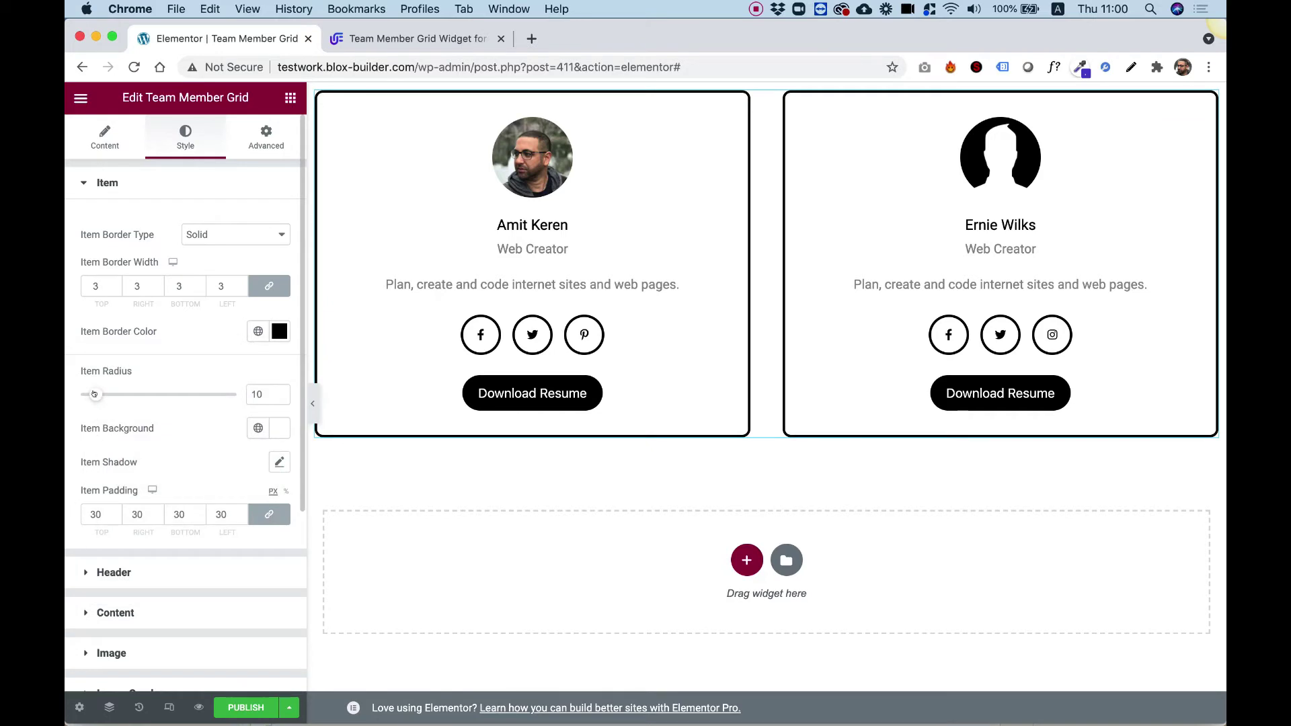
drag(94, 394, 125, 394)
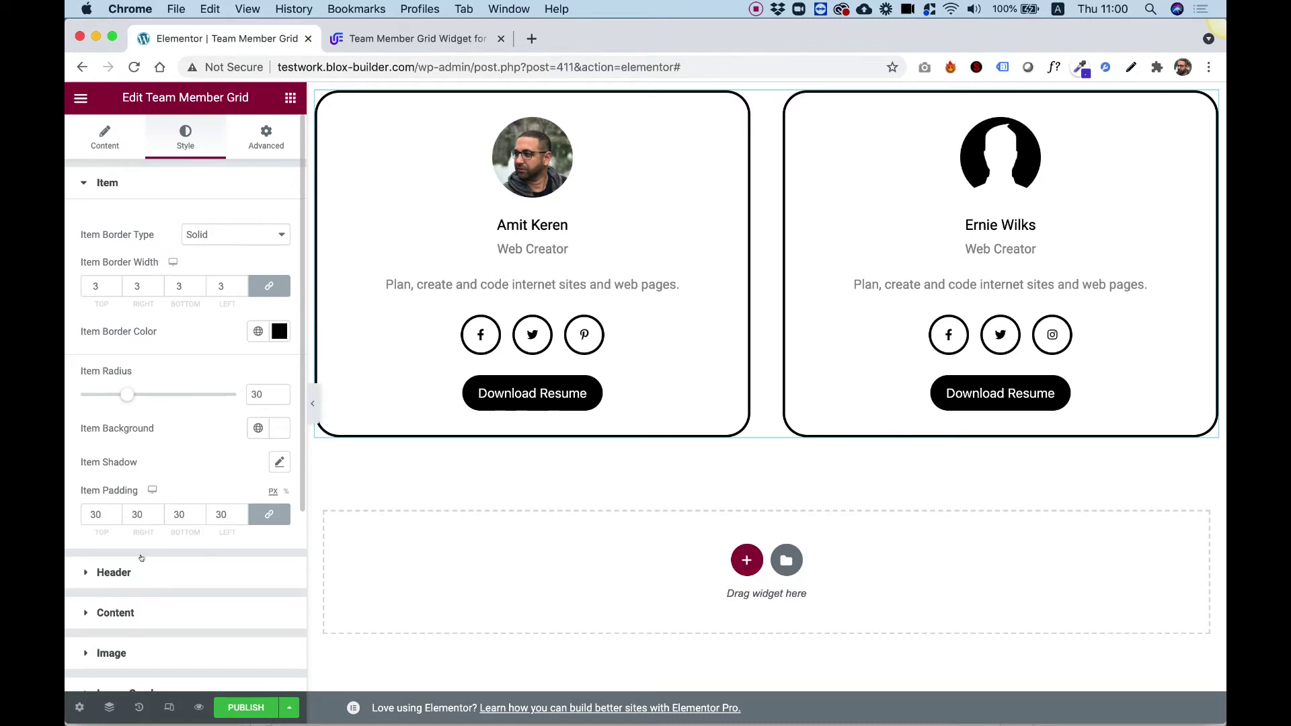
scroll(135, 538, down, 2)
click(126, 501)
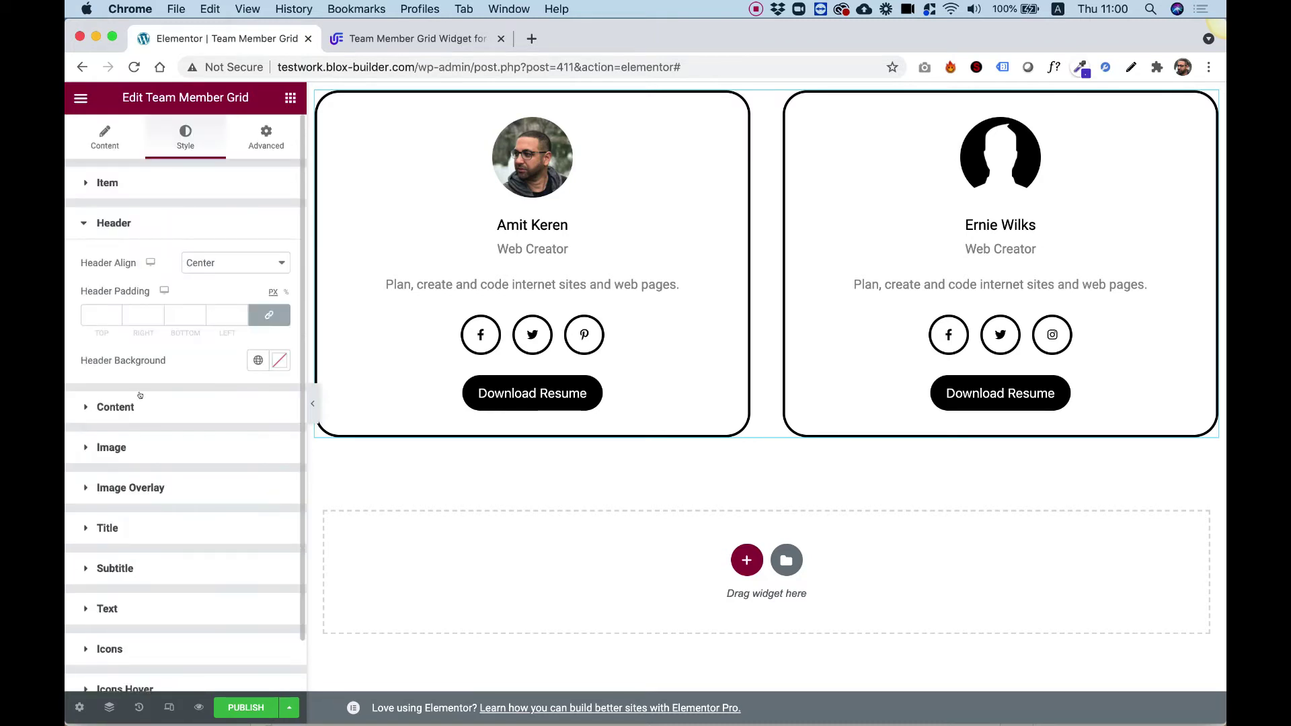
- Try Left header alignment, then set the card photos back to Center
click(218, 266)
click(210, 247)
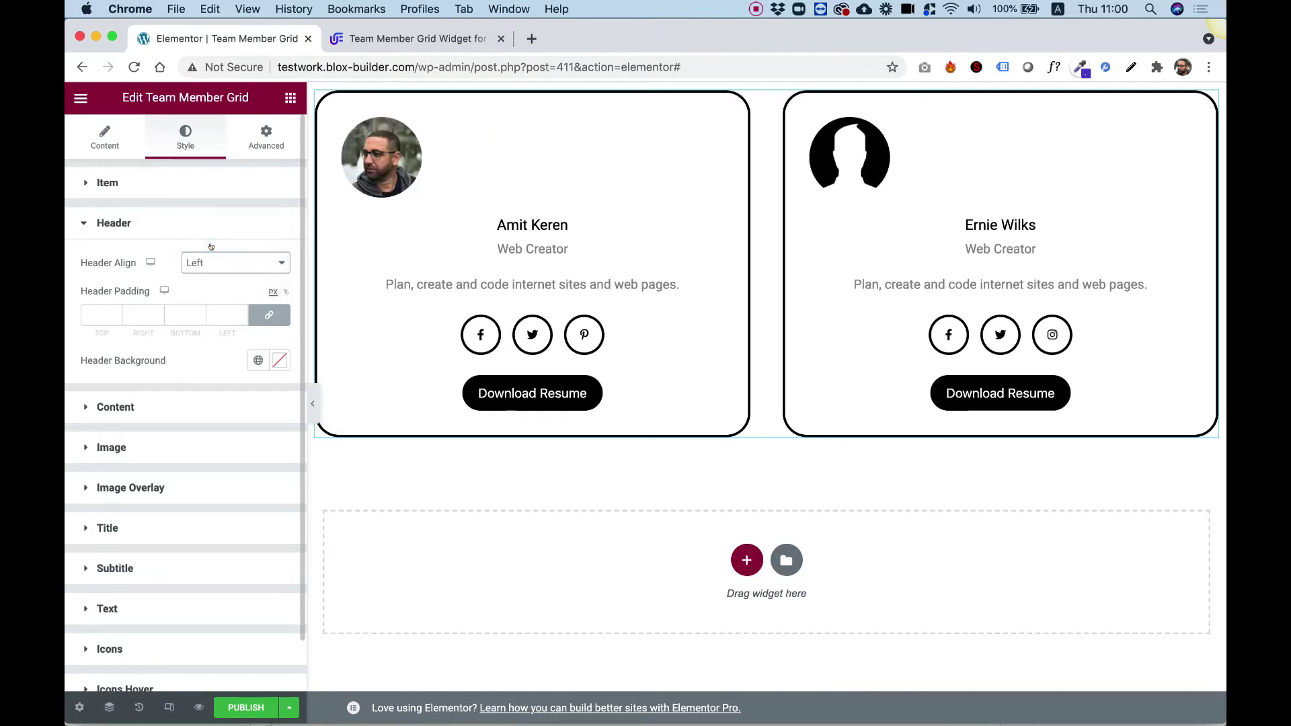
click(206, 263)
click(202, 275)
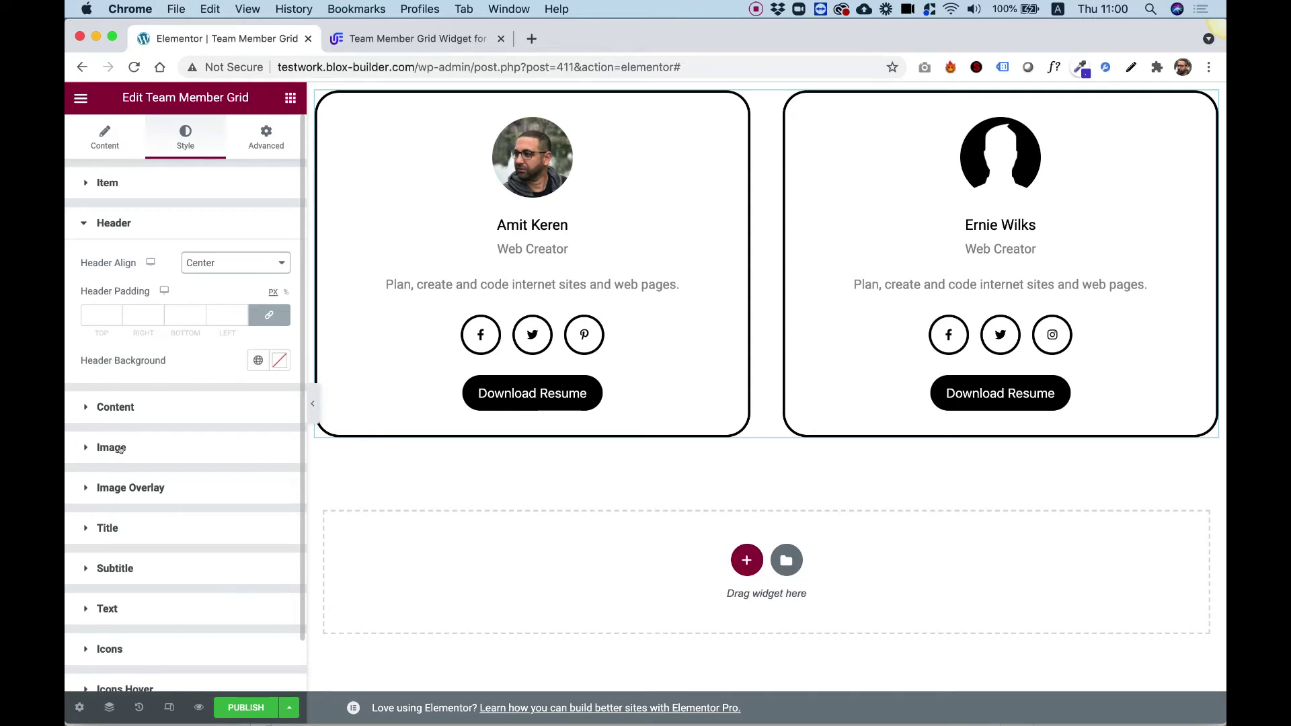
- Set the card photos' Image Radius to 0, width unit to %, and height to about 348 px
click(115, 448)
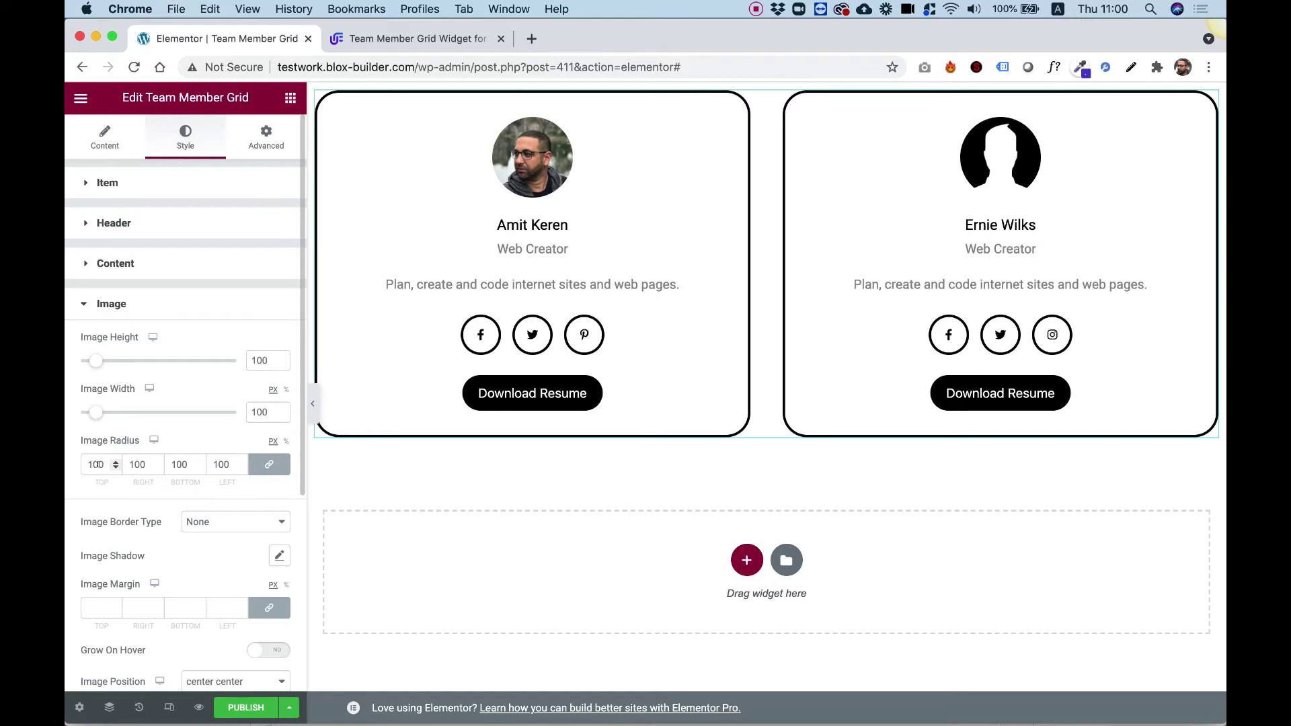
double_click(96, 465)
text(0)
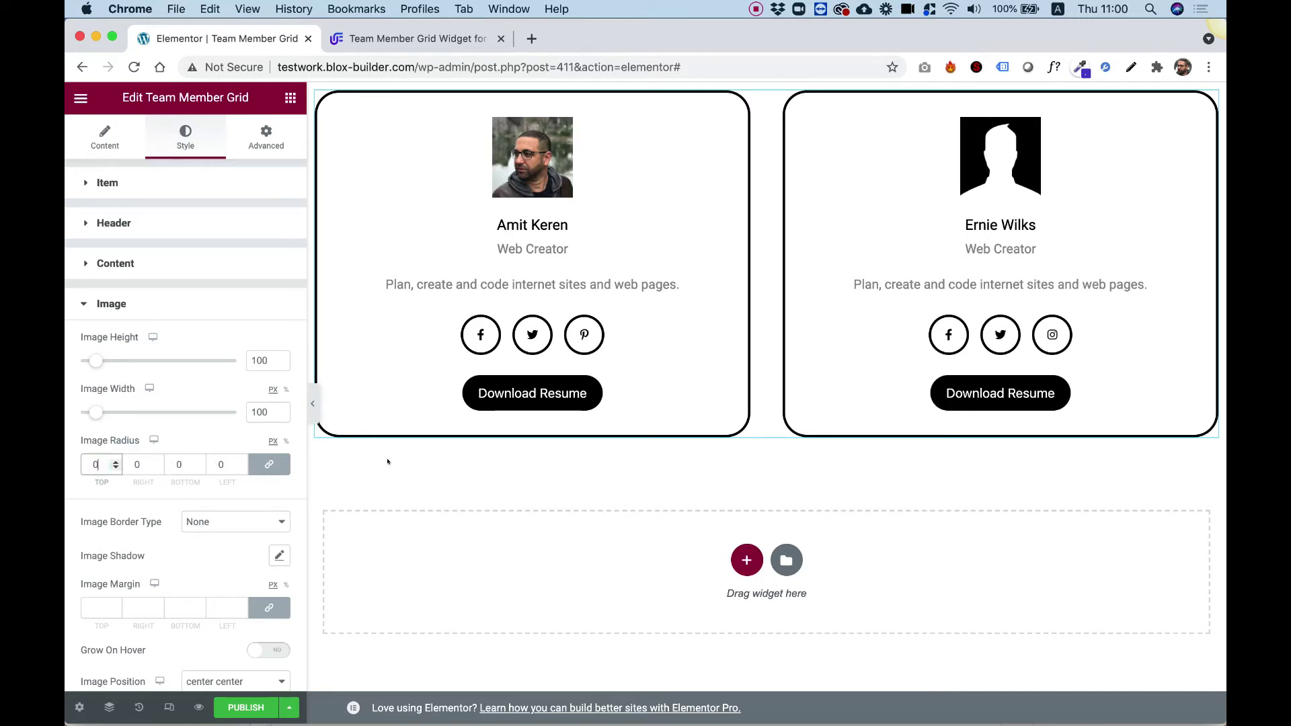
click(286, 389)
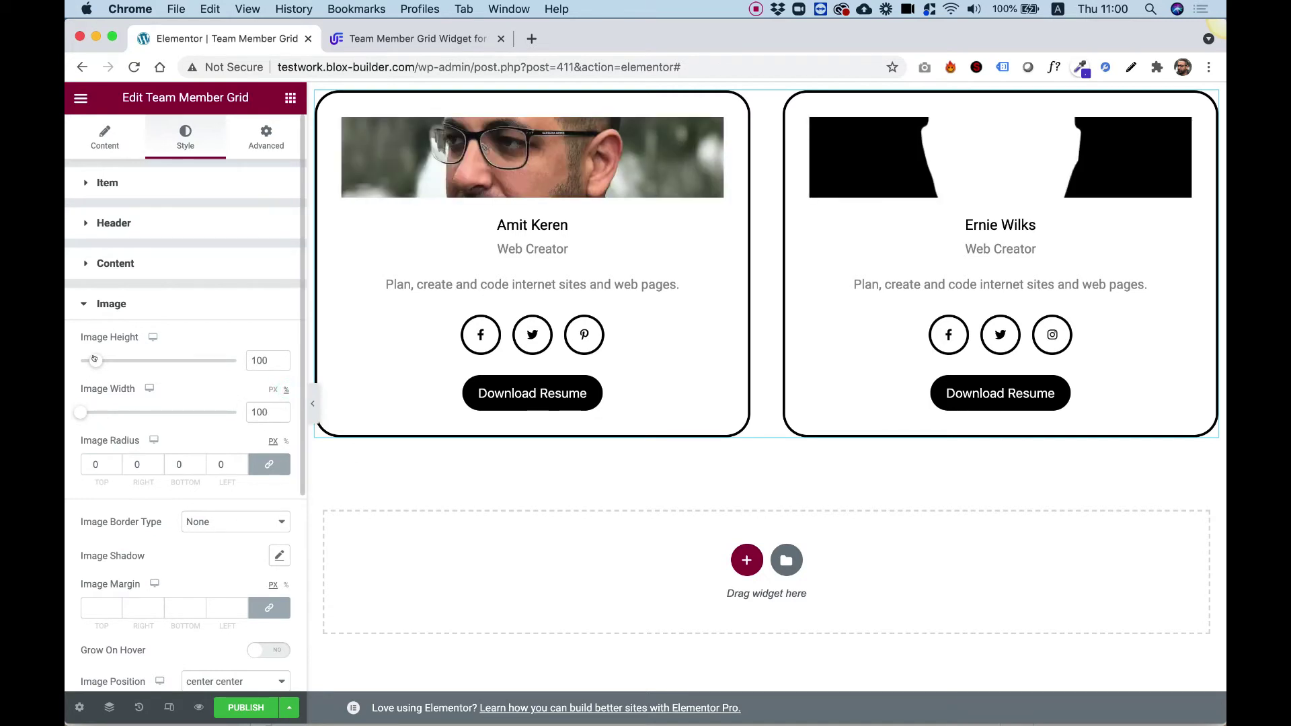
drag(94, 359, 130, 358)
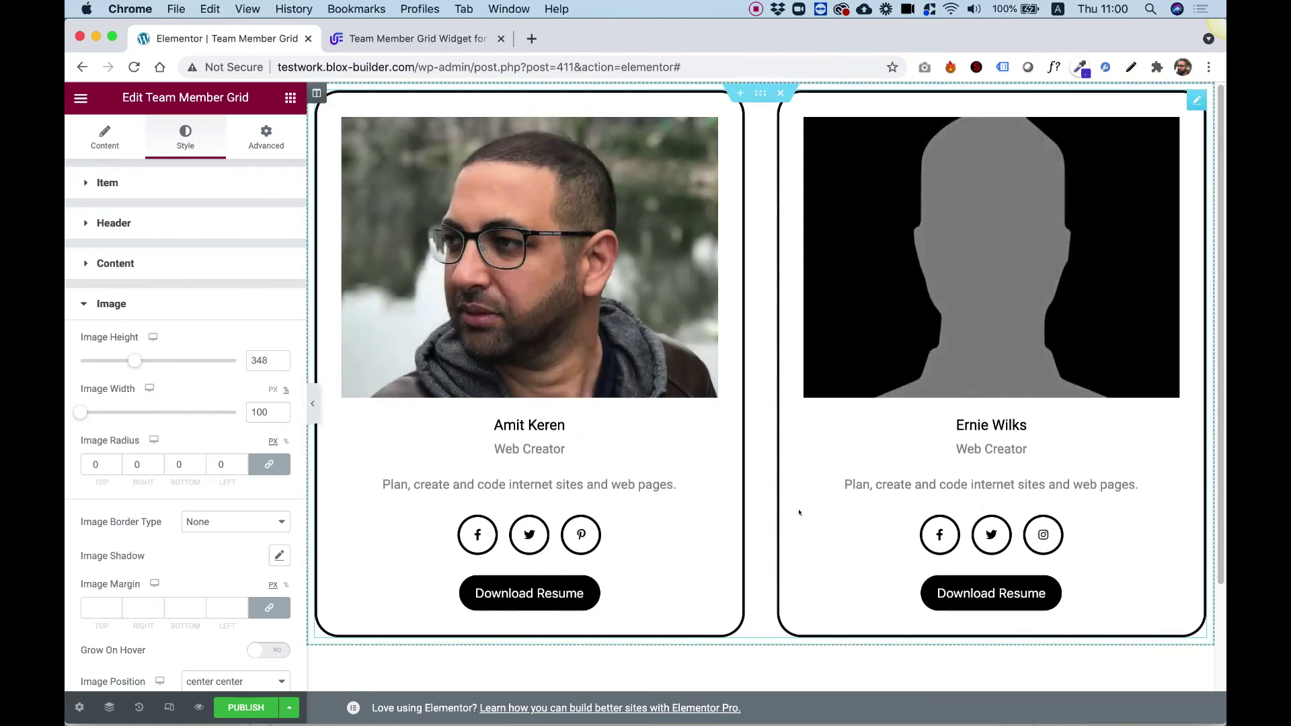
click(107, 141)
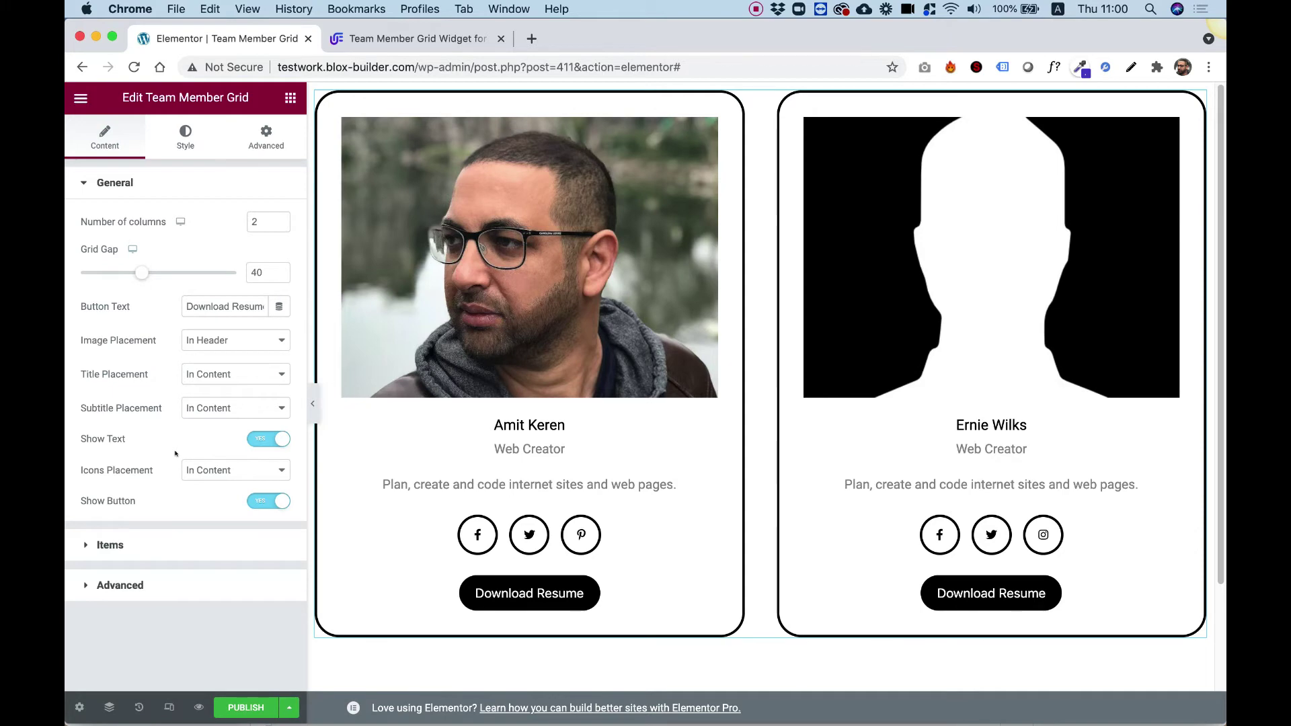
- Set Icons Placement to In Overlay so the social icons sit over the member photos
click(195, 470)
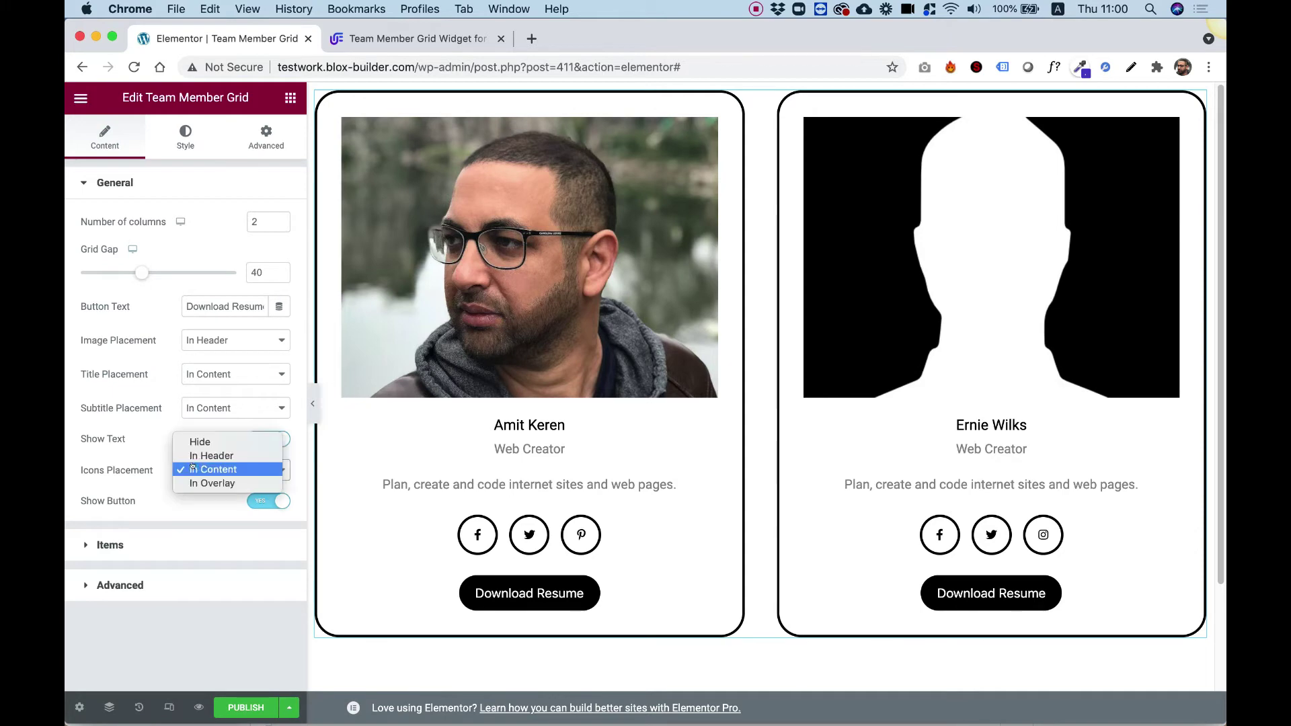
click(222, 482)
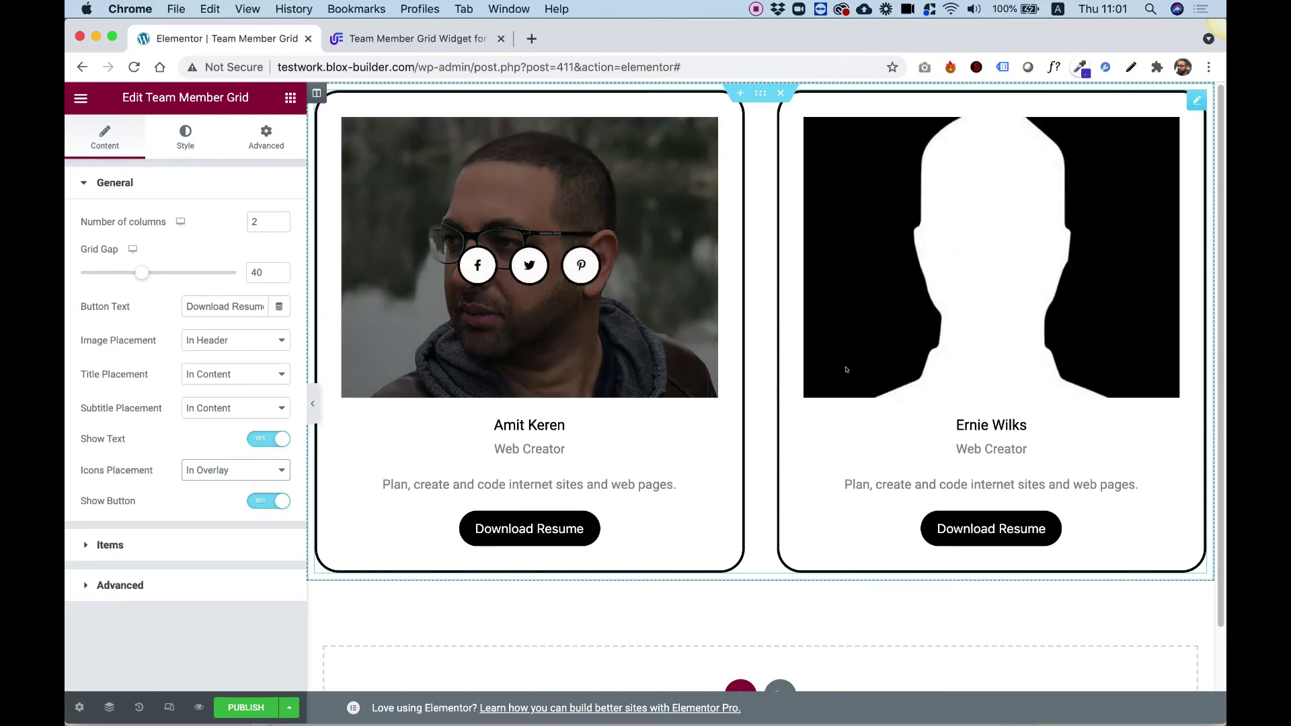
click(185, 137)
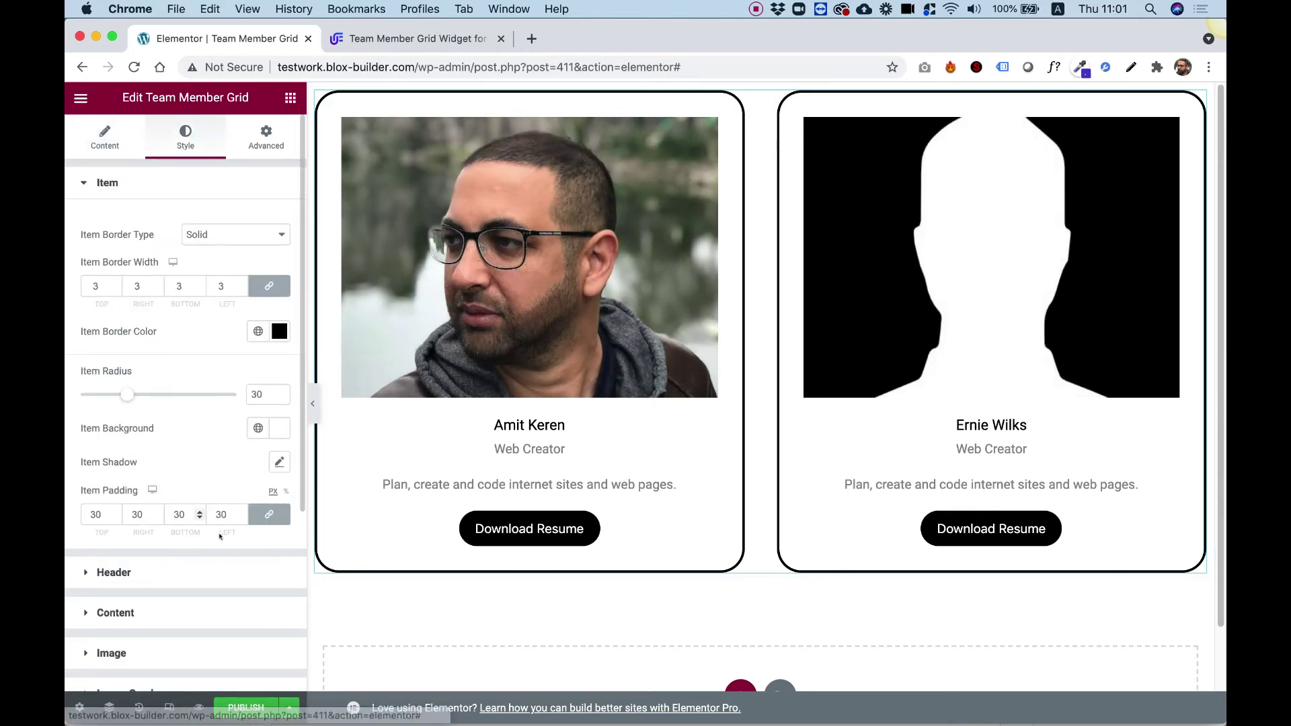
- Set the cards' Item Padding to 0
scroll(219, 536, down, 4)
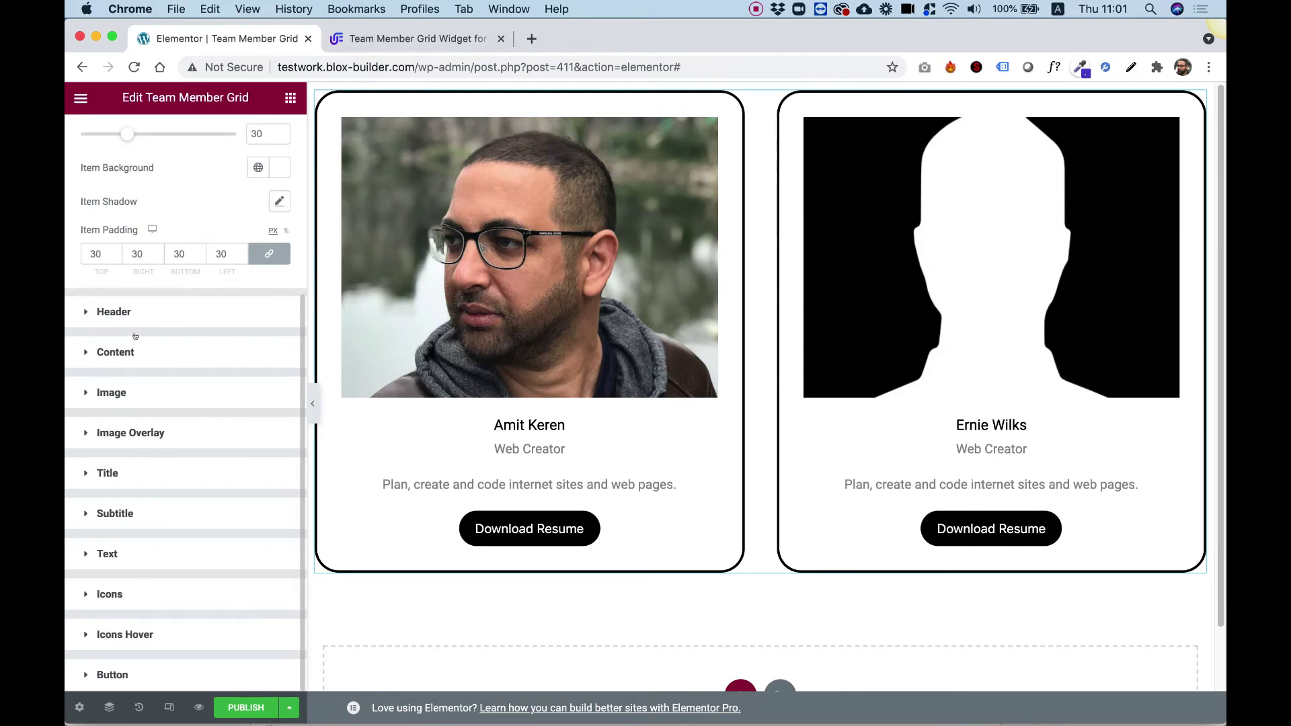
scroll(138, 356, up, 5)
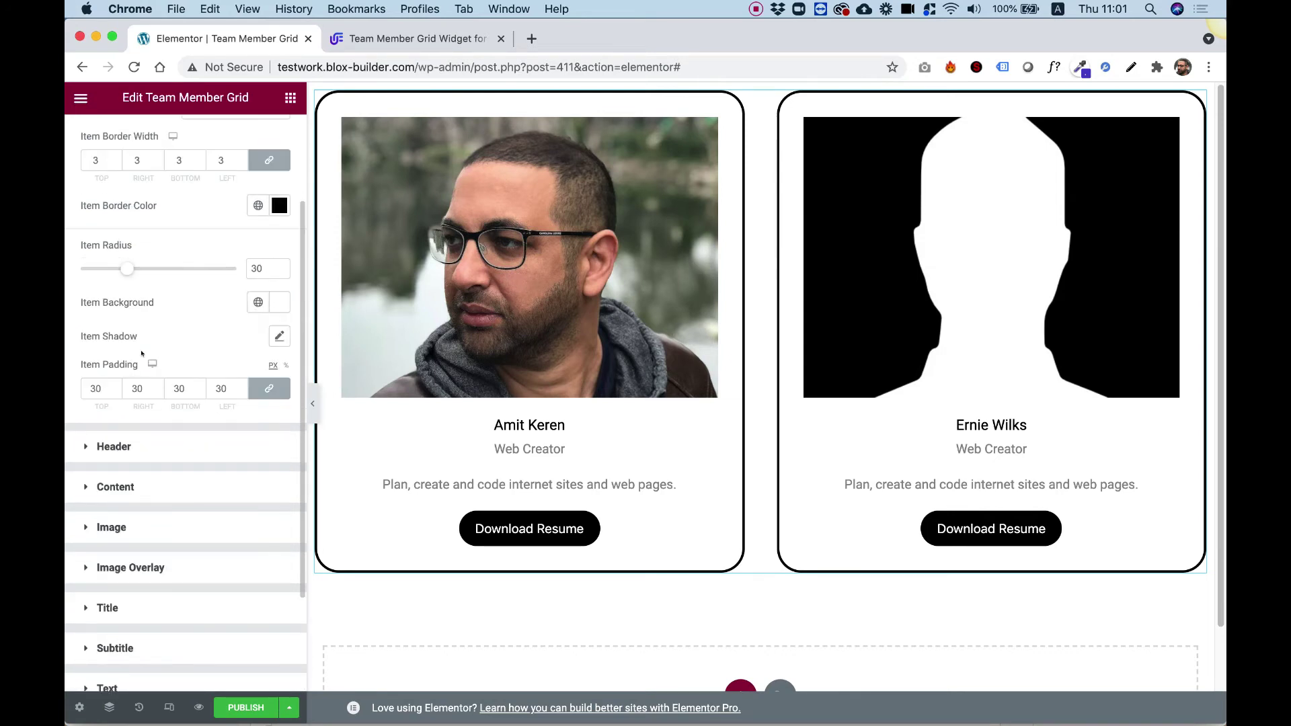
double_click(96, 515)
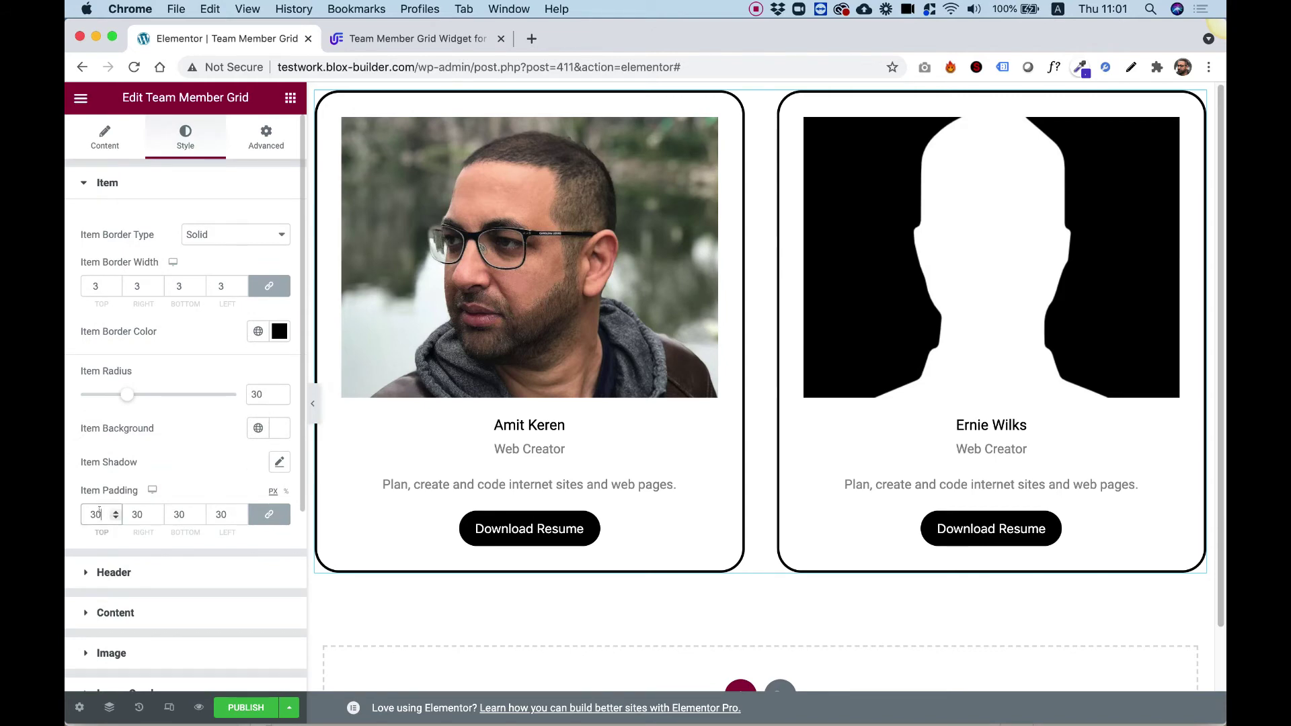
text(0)
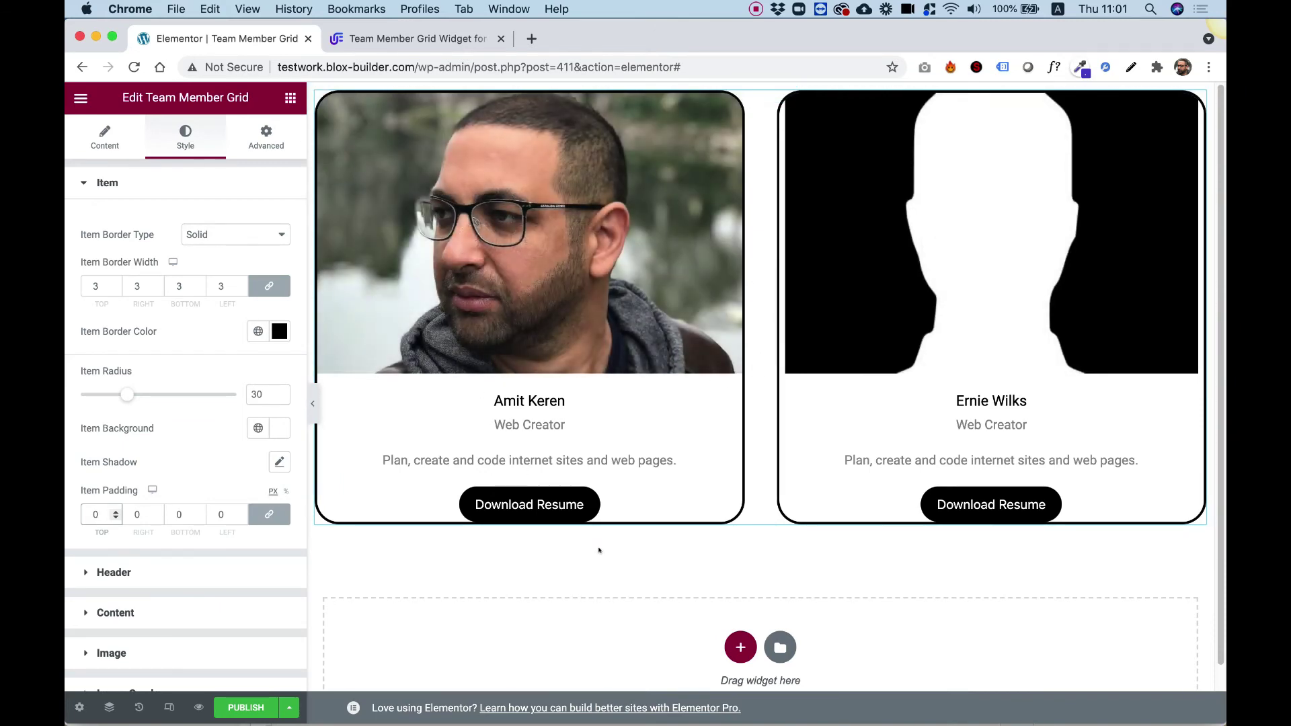
- Set the photos' Image Width to 100% so they reach the card edges
click(113, 653)
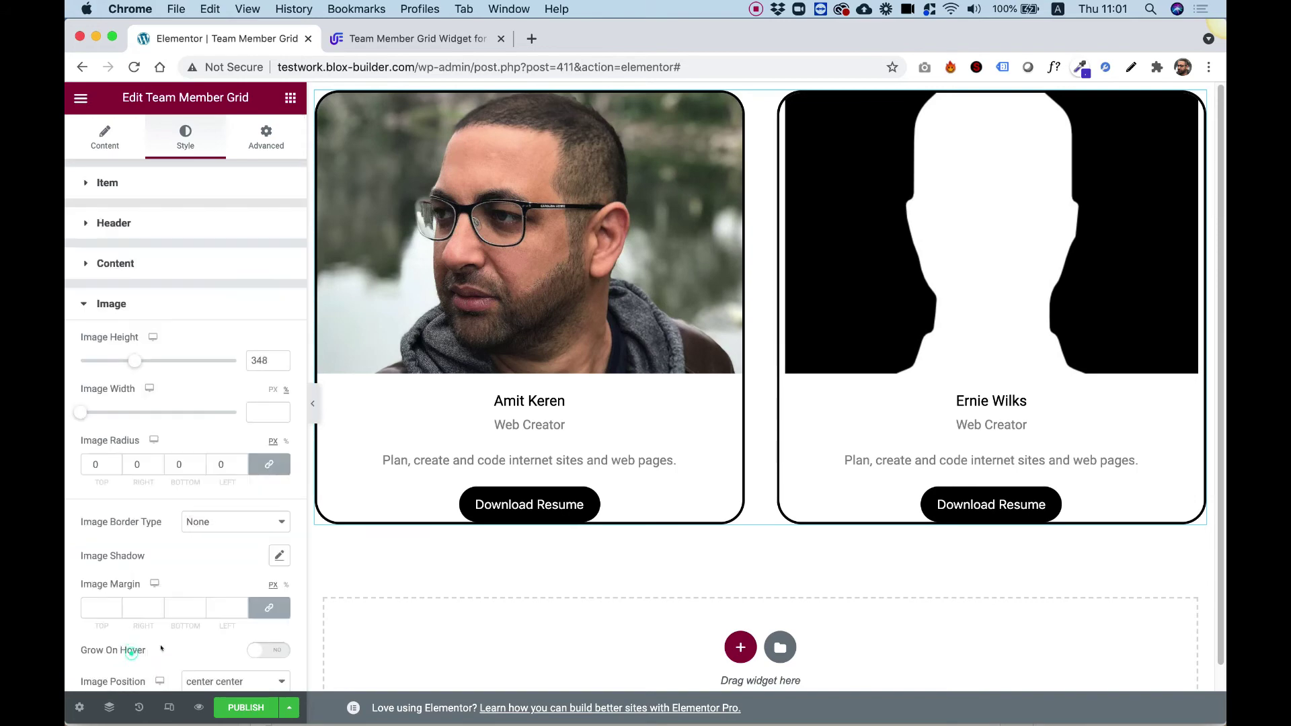
drag(79, 411, 259, 410)
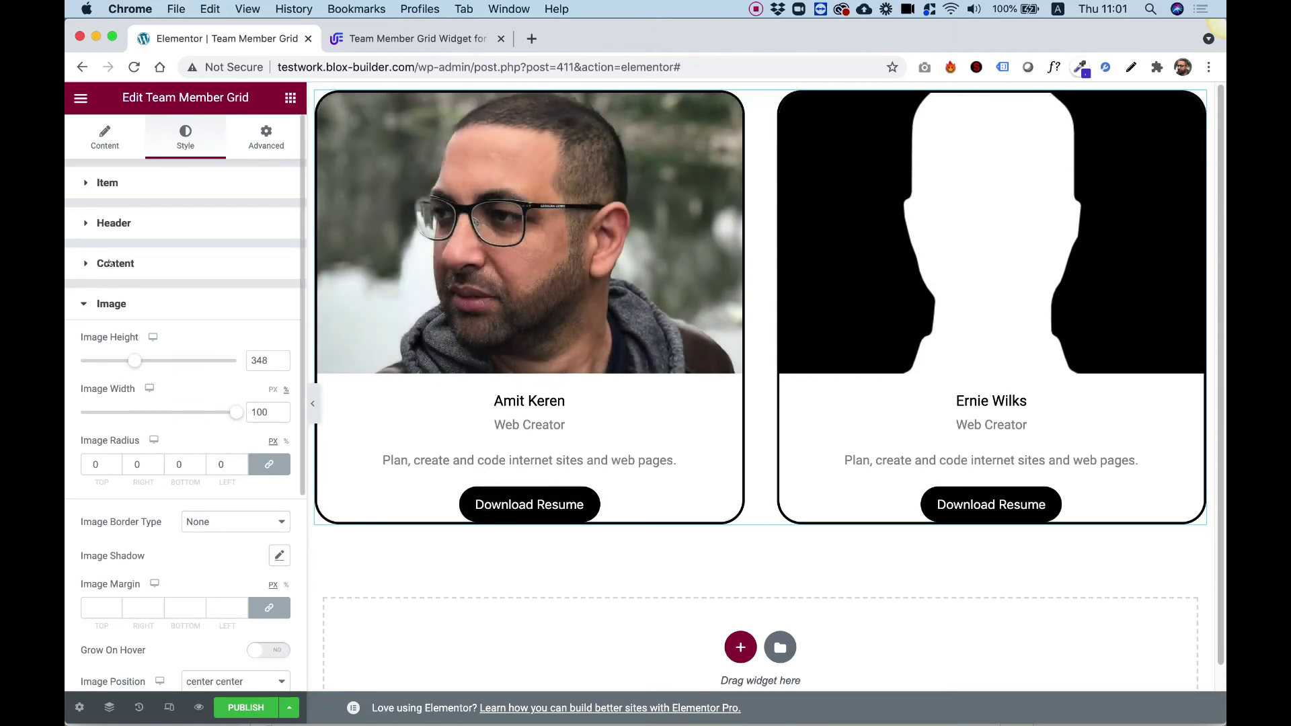
click(108, 263)
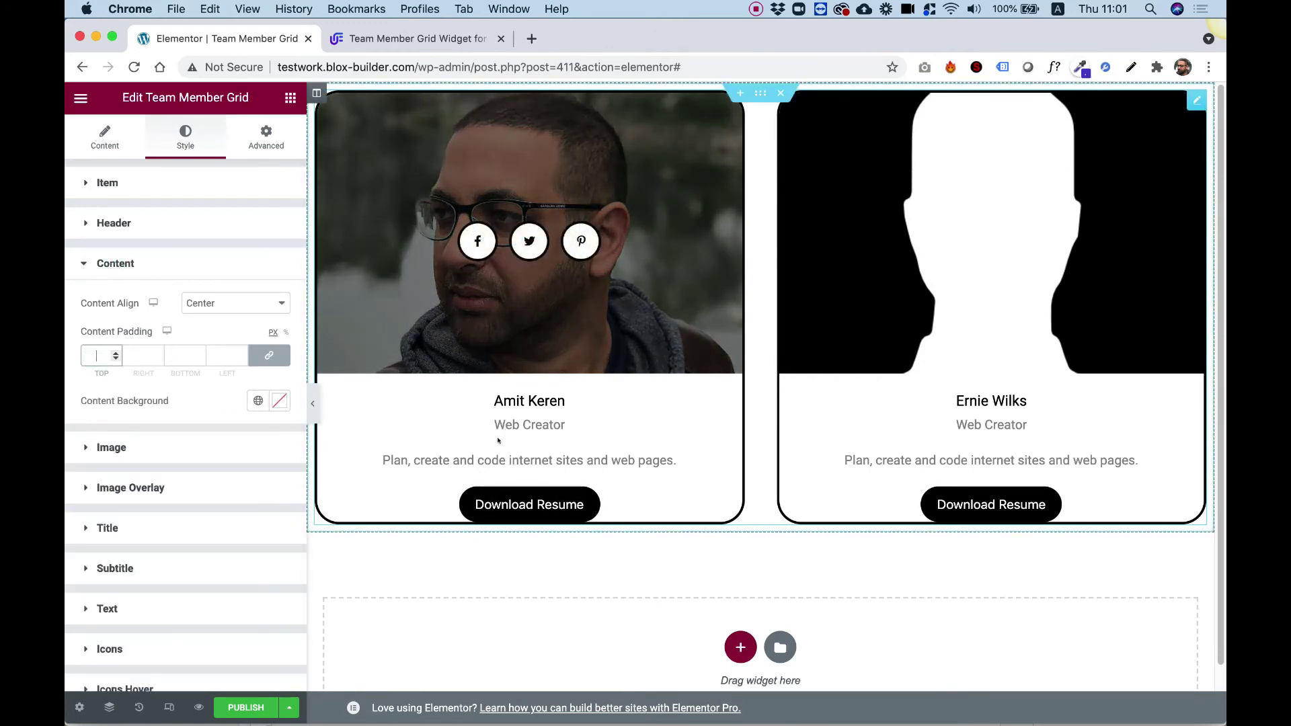
- Set Content Padding to 50 px and Title Spacing to 0 on the team cards
text(50)
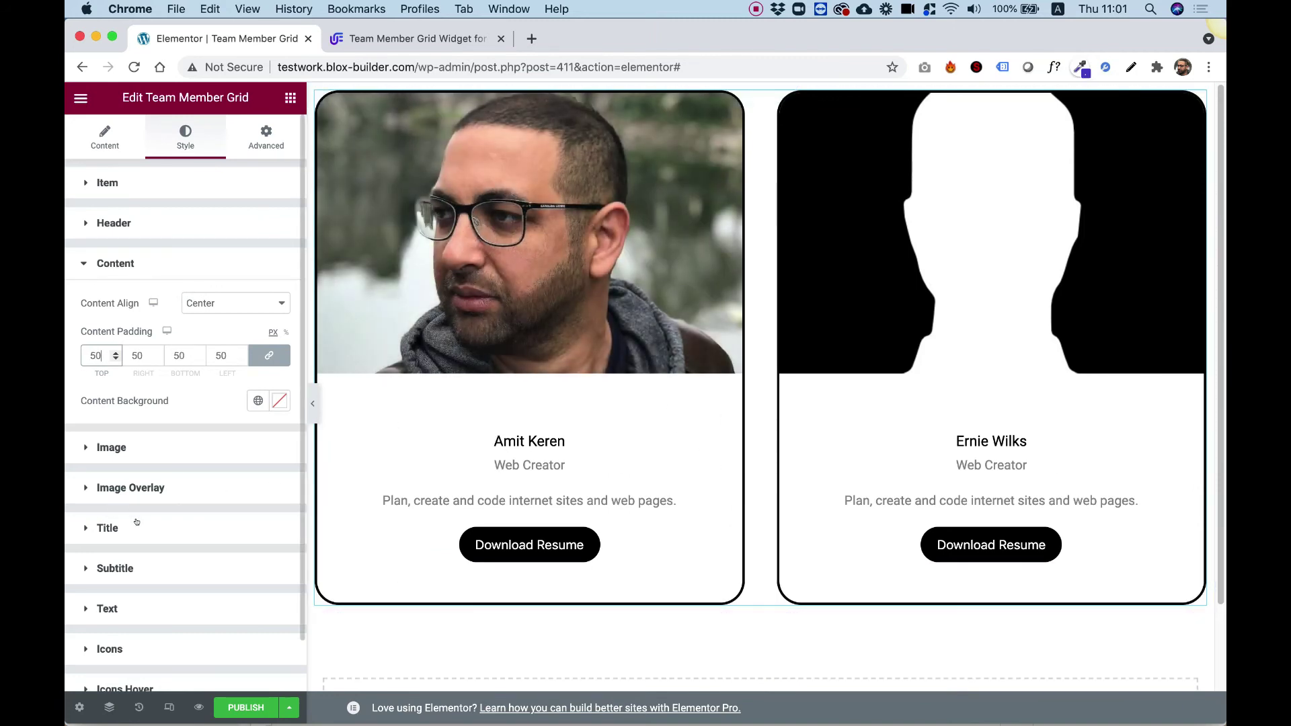
scroll(155, 498, down, 2)
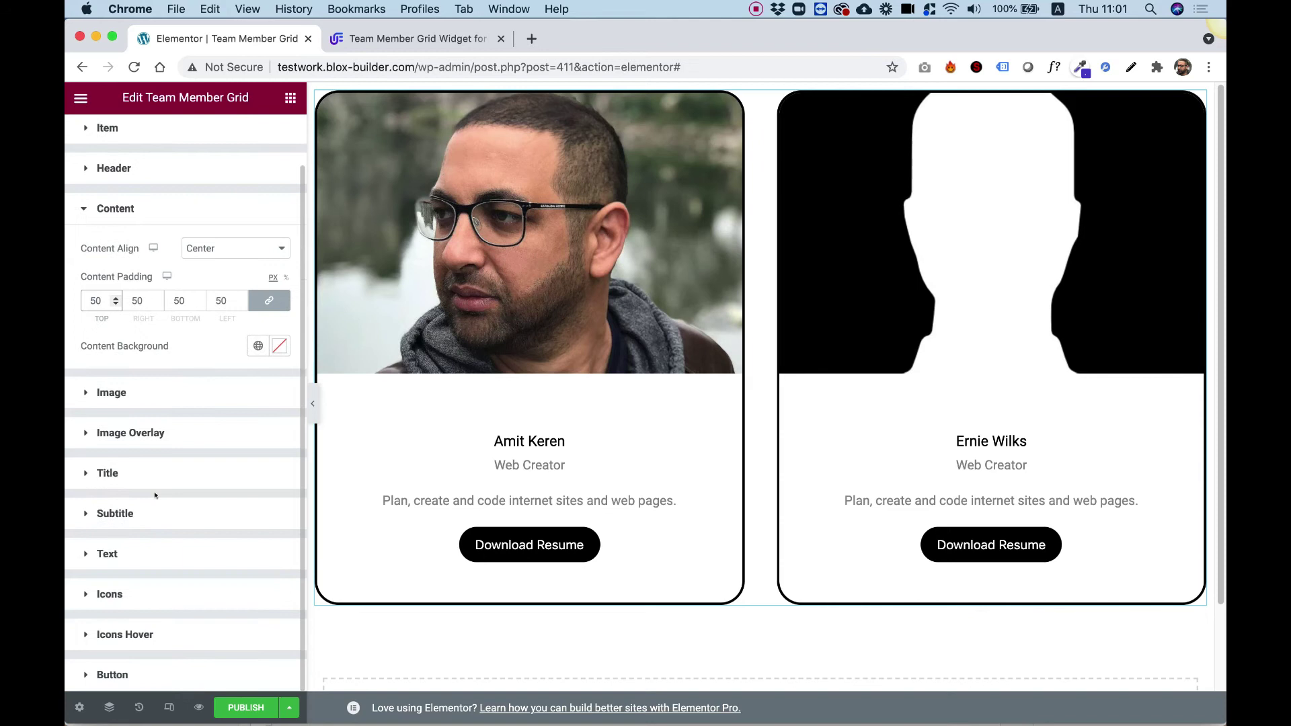
click(118, 478)
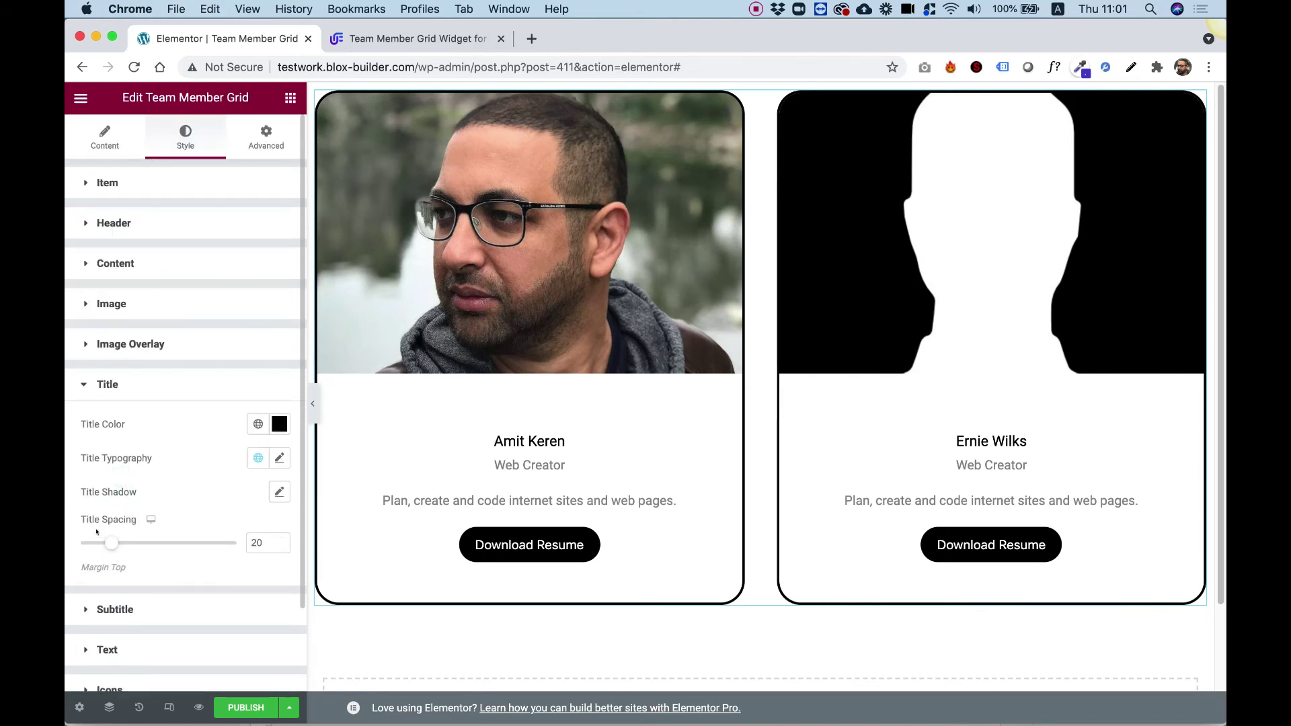
double_click(254, 542)
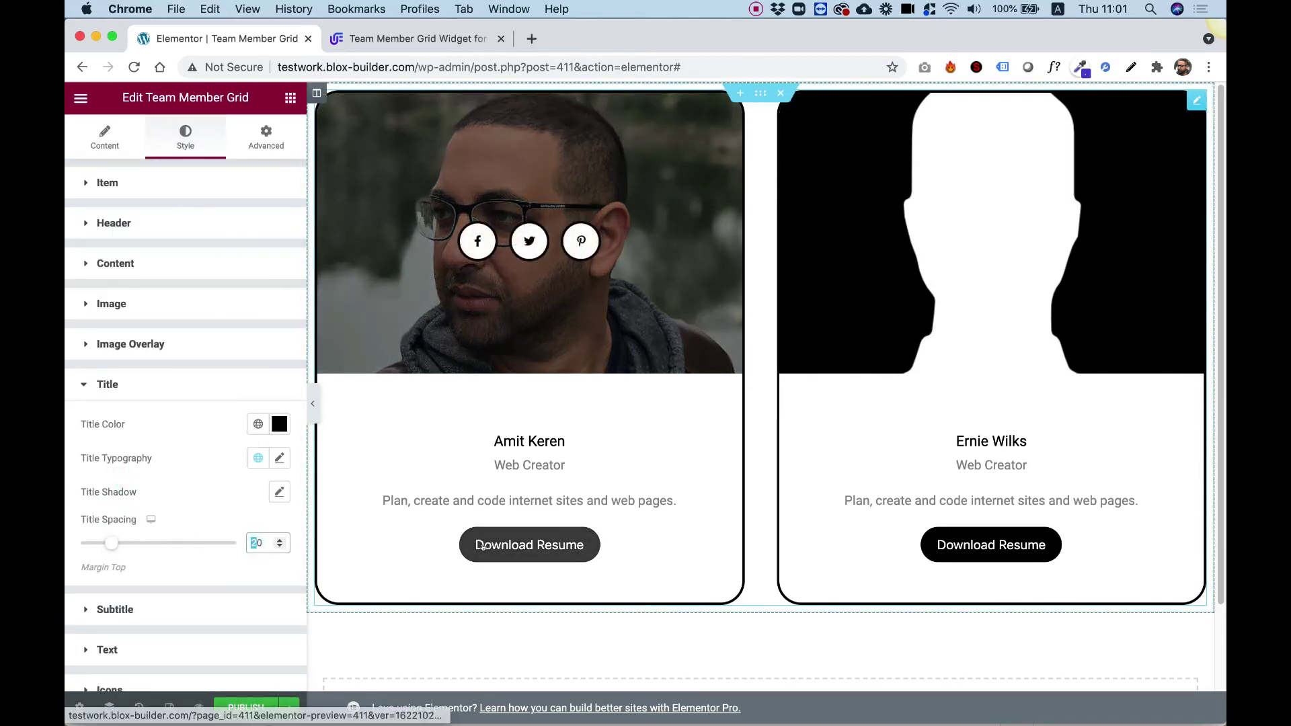
text(0)
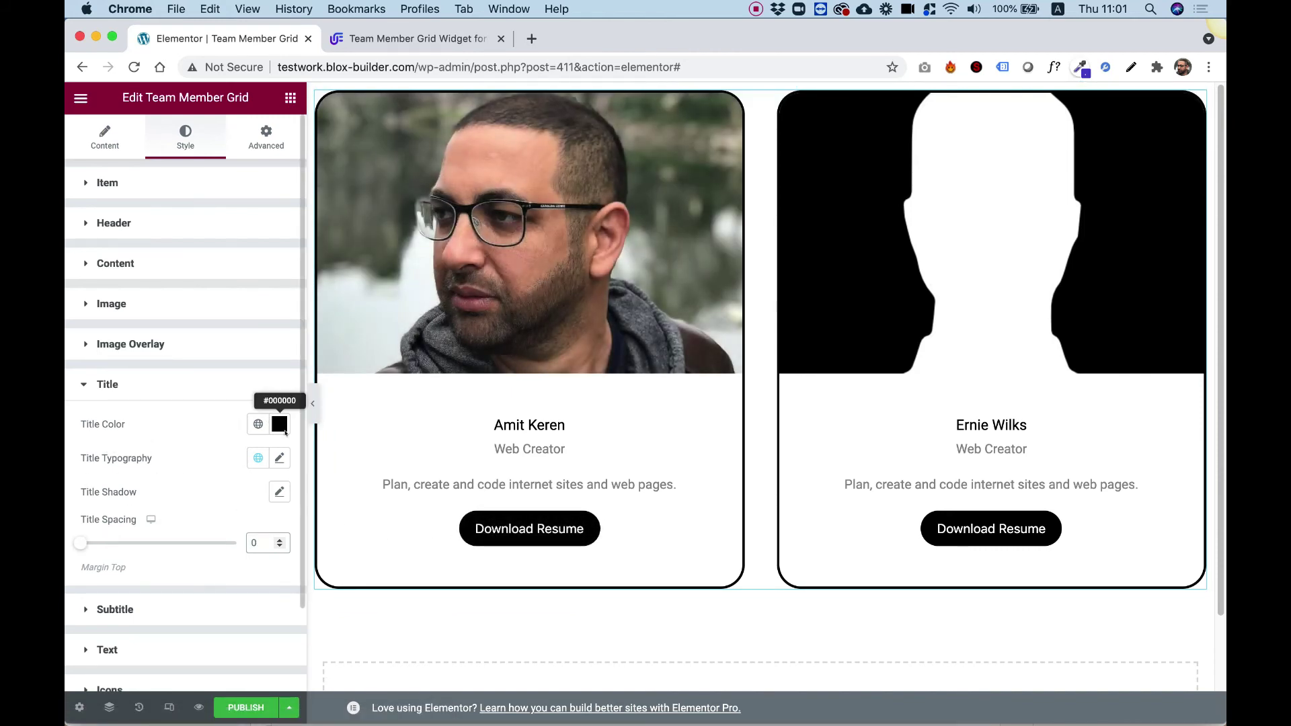
scroll(180, 538, down, 3)
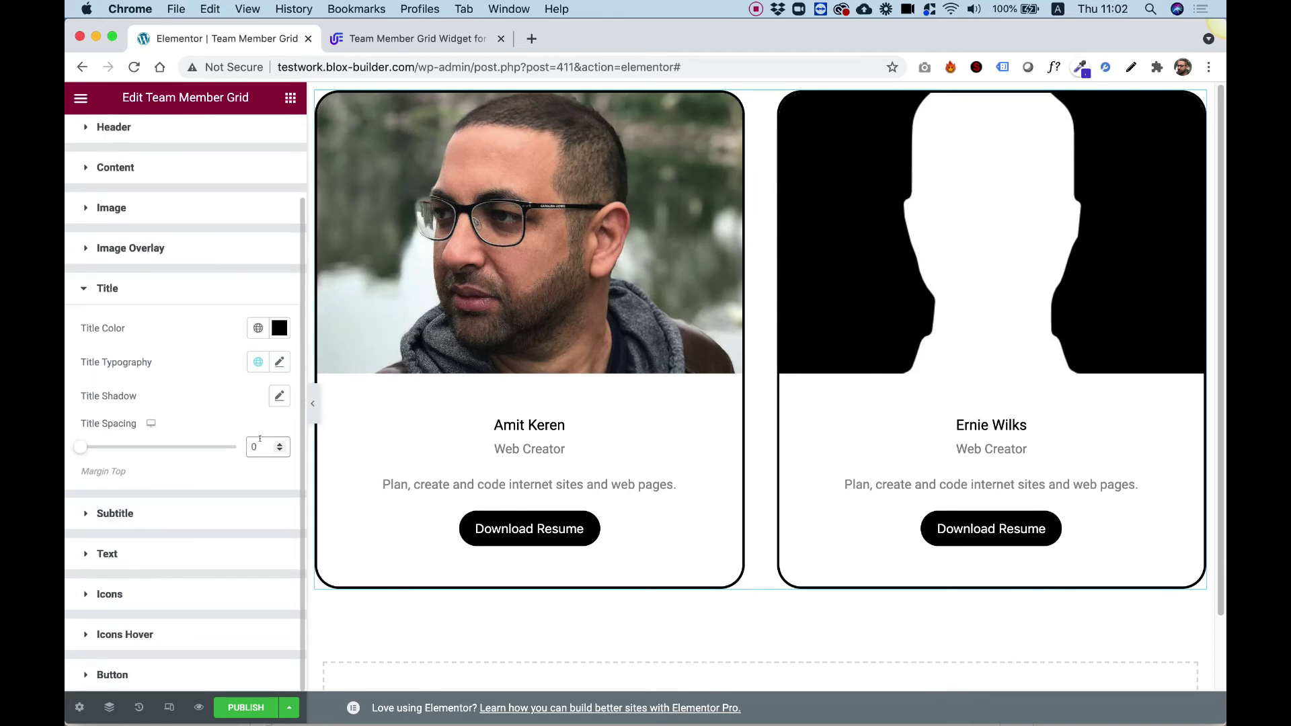
- Set the Title Typography to Pacifico font at size 40
click(278, 363)
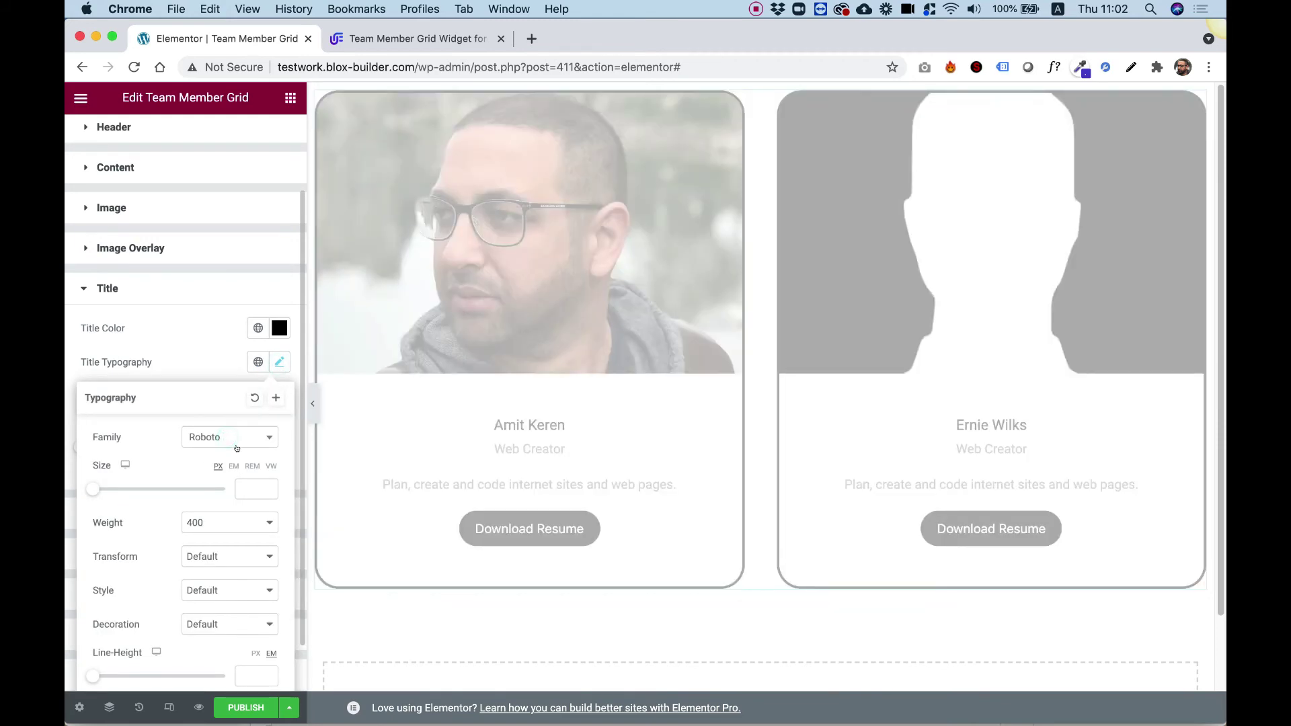
click(215, 438)
scroll(222, 537, up, 15)
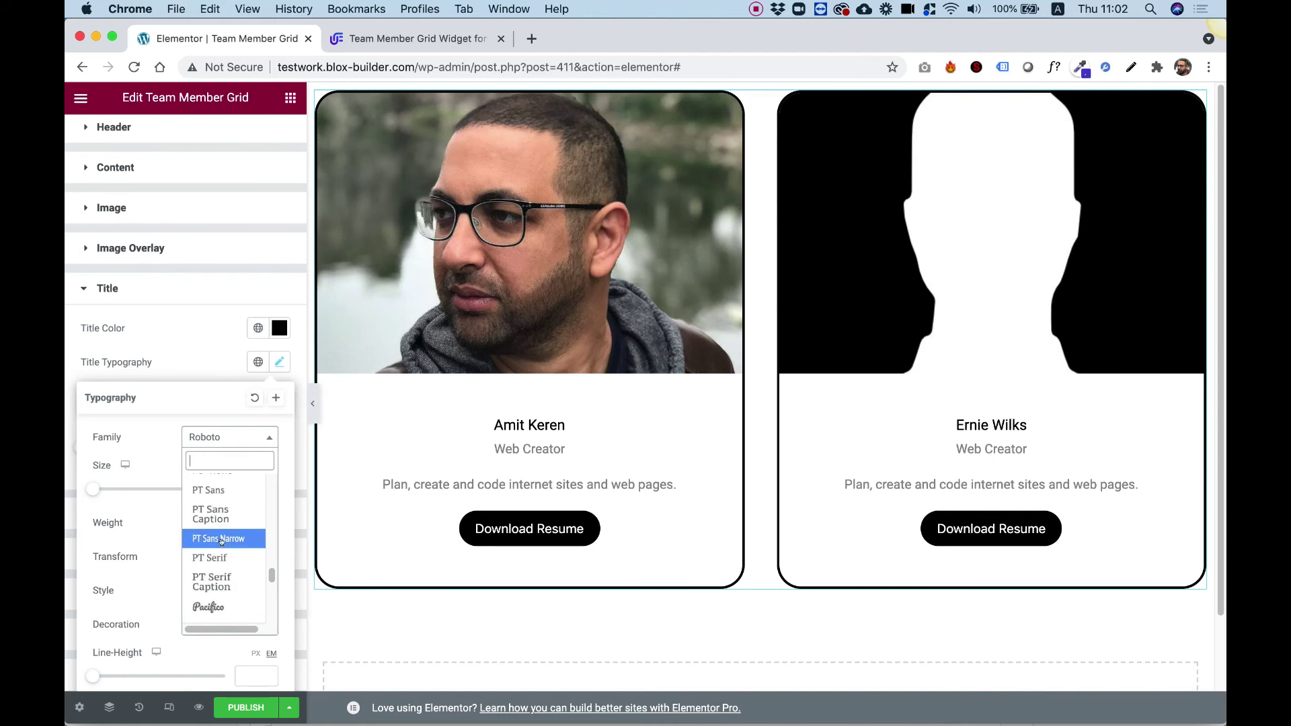
click(209, 607)
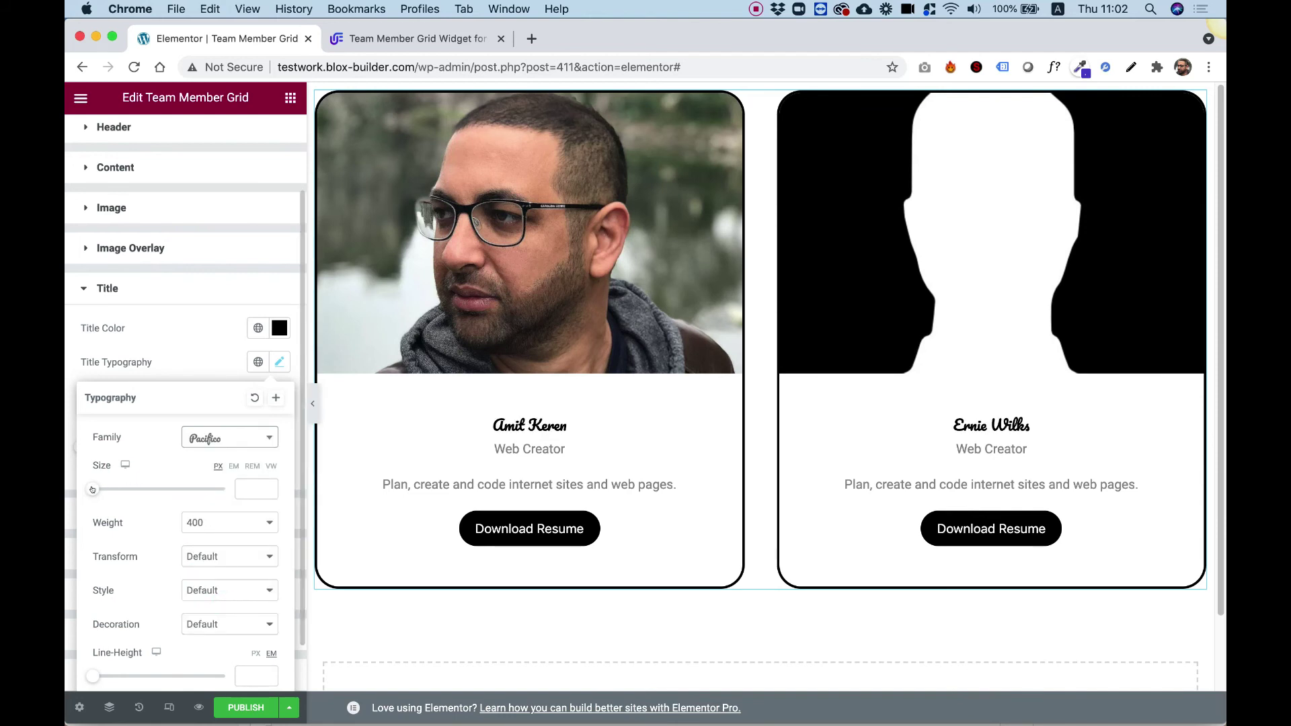
drag(91, 489, 118, 490)
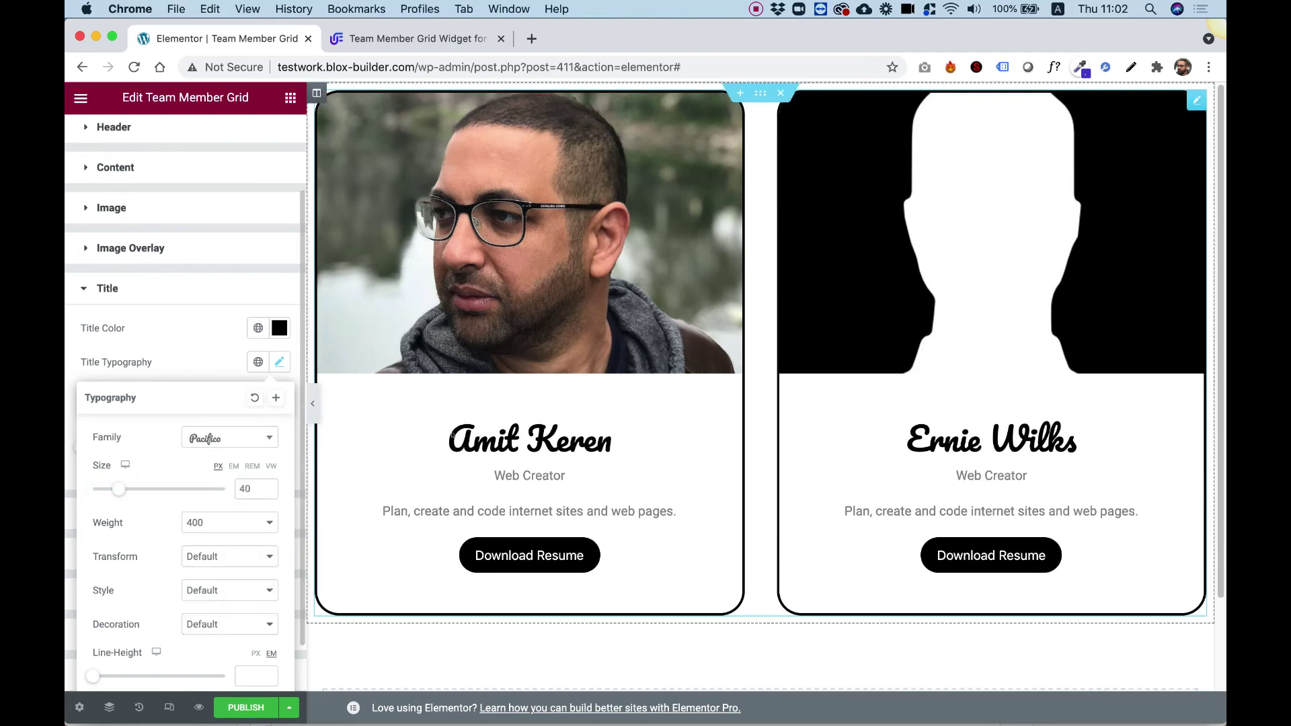
mouse_move(526, 348)
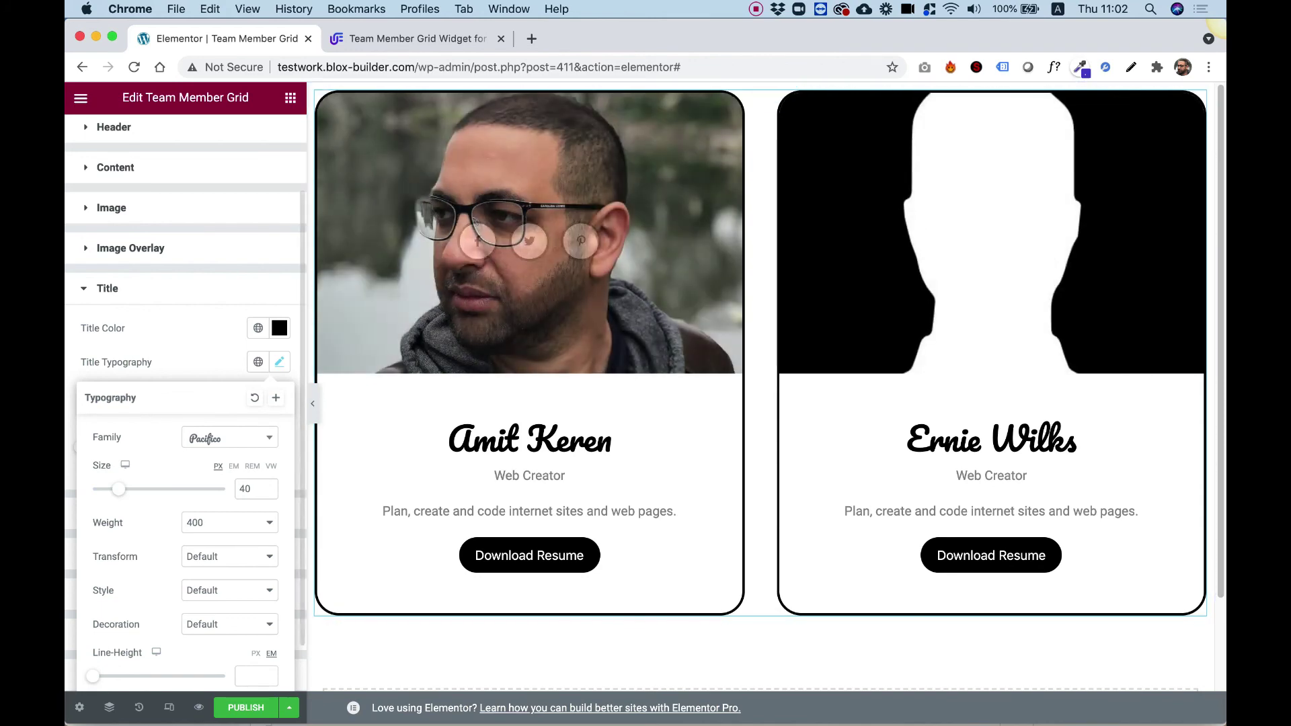
mouse_move(850, 139)
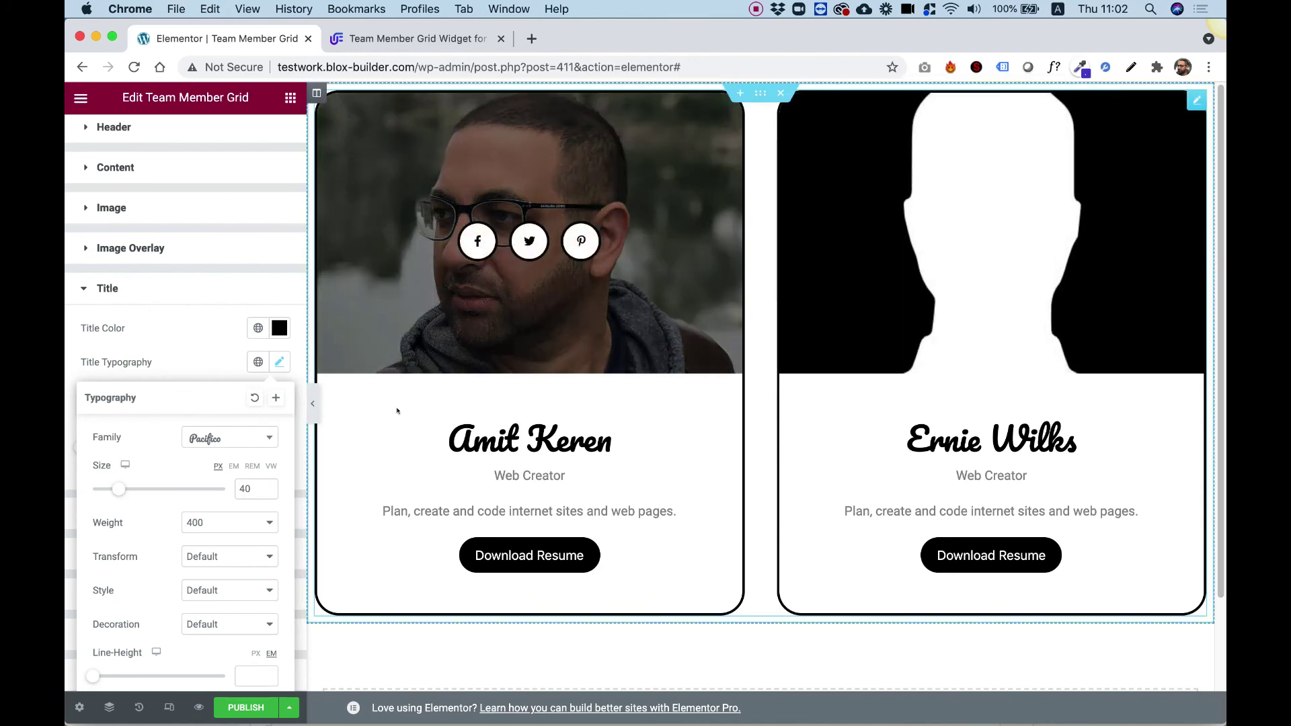
click(111, 288)
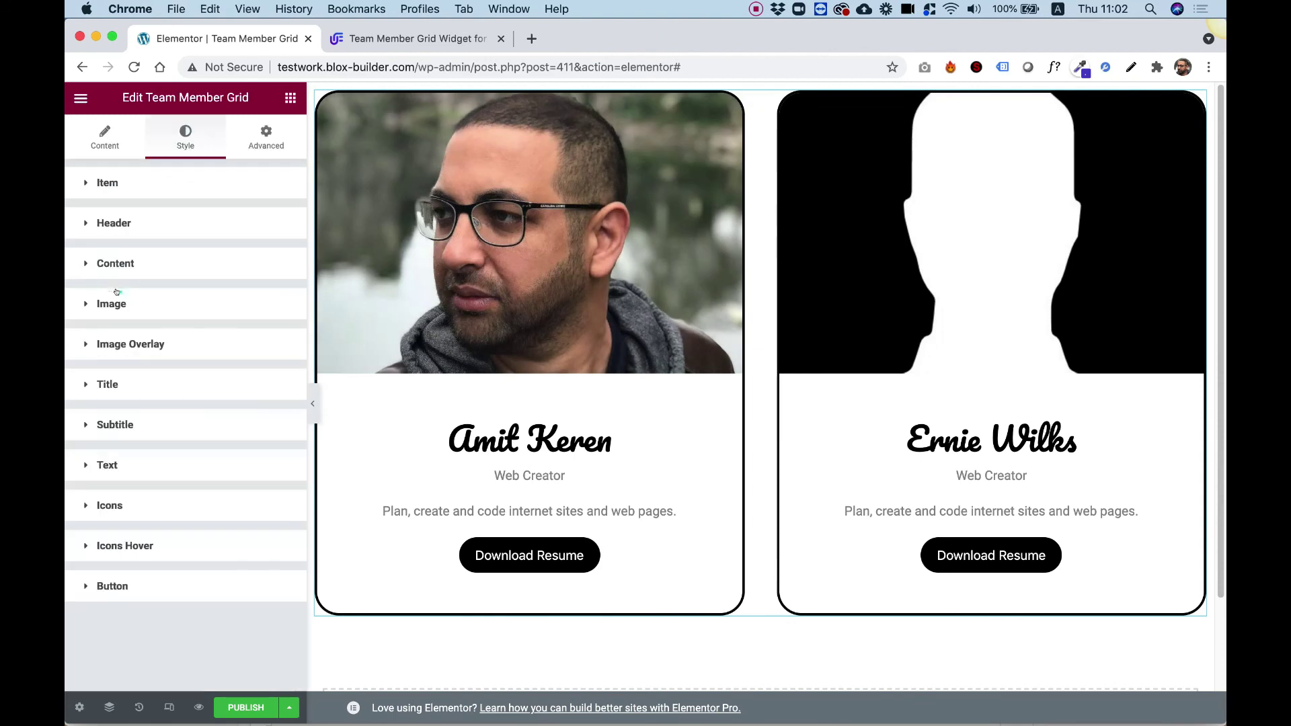